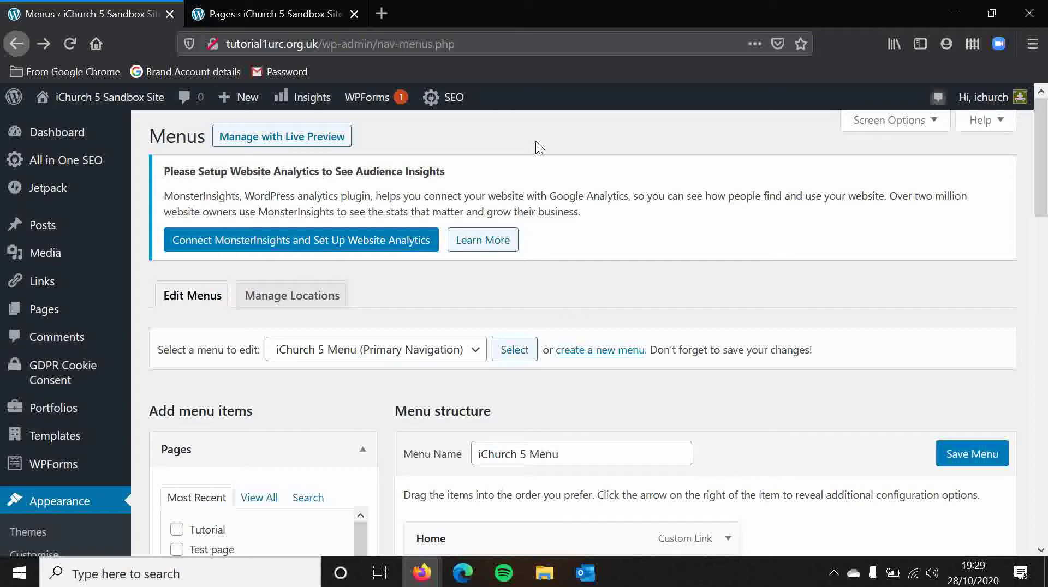
Visit the live church site, open its Latest News page and examine how the news posts are laid out
{"action": "left_click", "coordinate": [306, 13]}
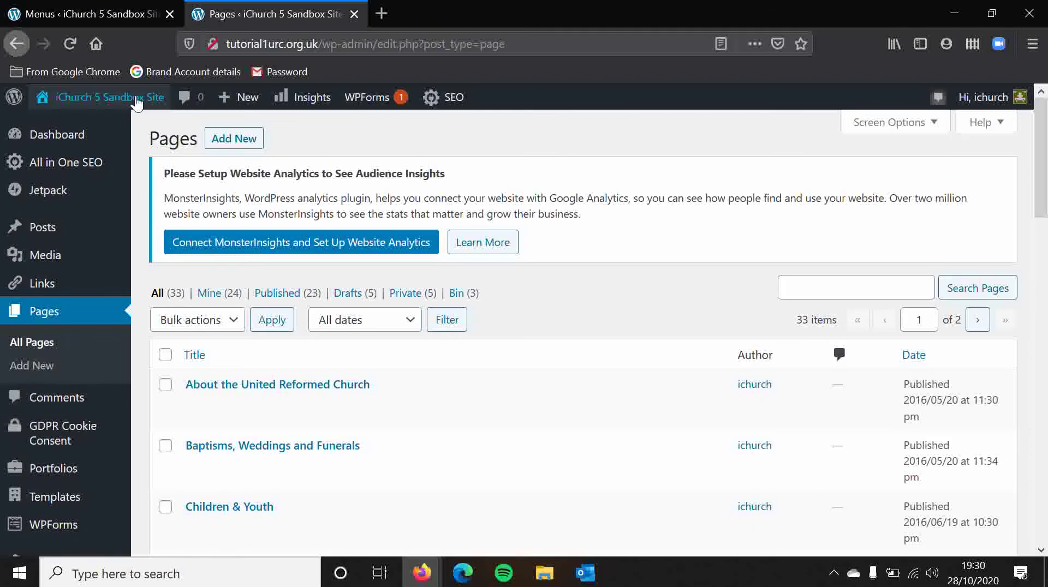
{"action": "mouse_move", "coordinate": [104, 96]}
{"action": "left_click", "coordinate": [57, 124]}
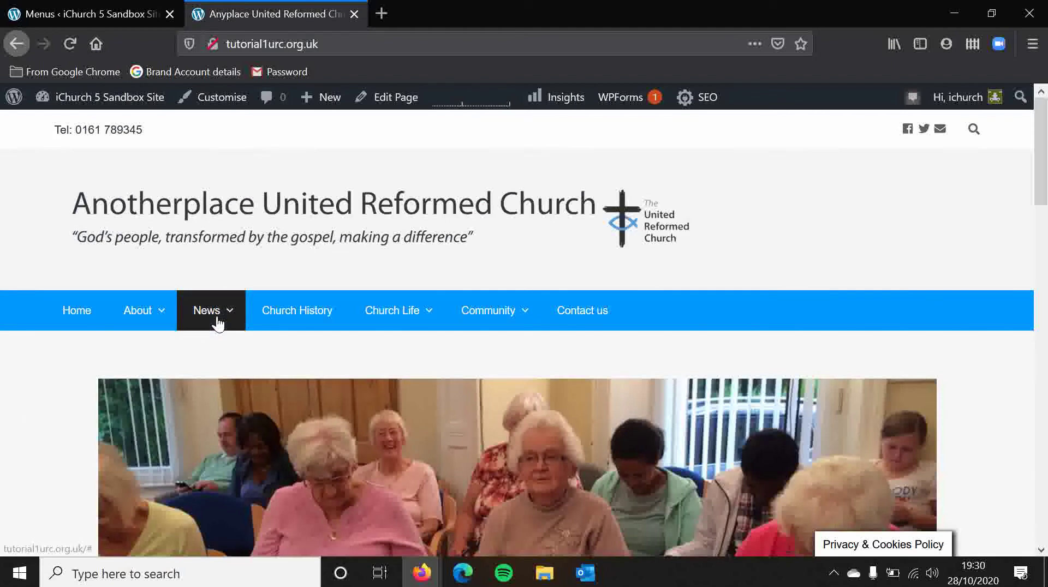
{"action": "mouse_move", "coordinate": [217, 322]}
{"action": "left_click", "coordinate": [225, 353]}
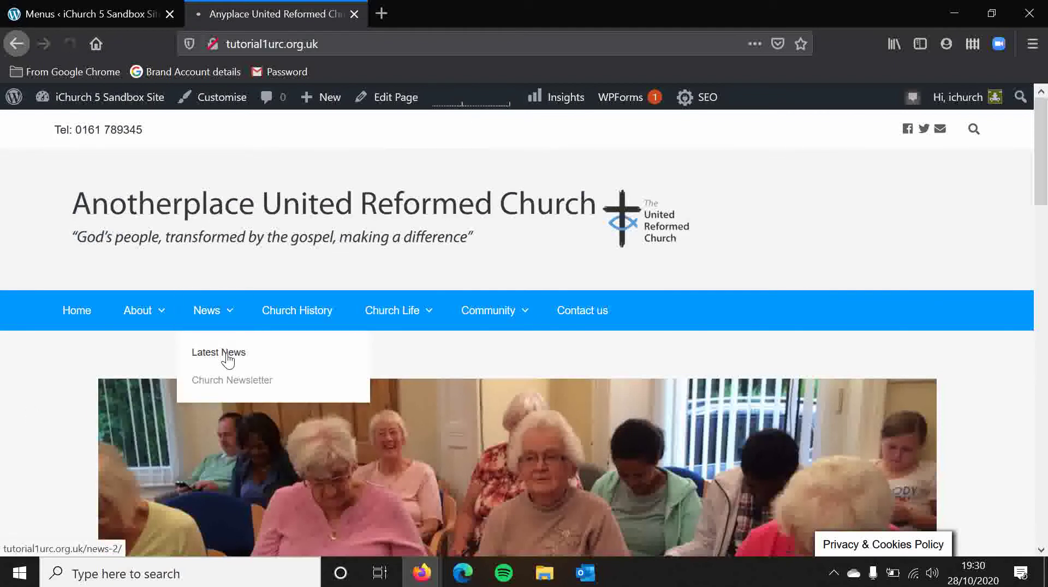
{"action": "scroll", "coordinate": [38, 354], "scroll_direction": "down", "scroll_amount": 6}
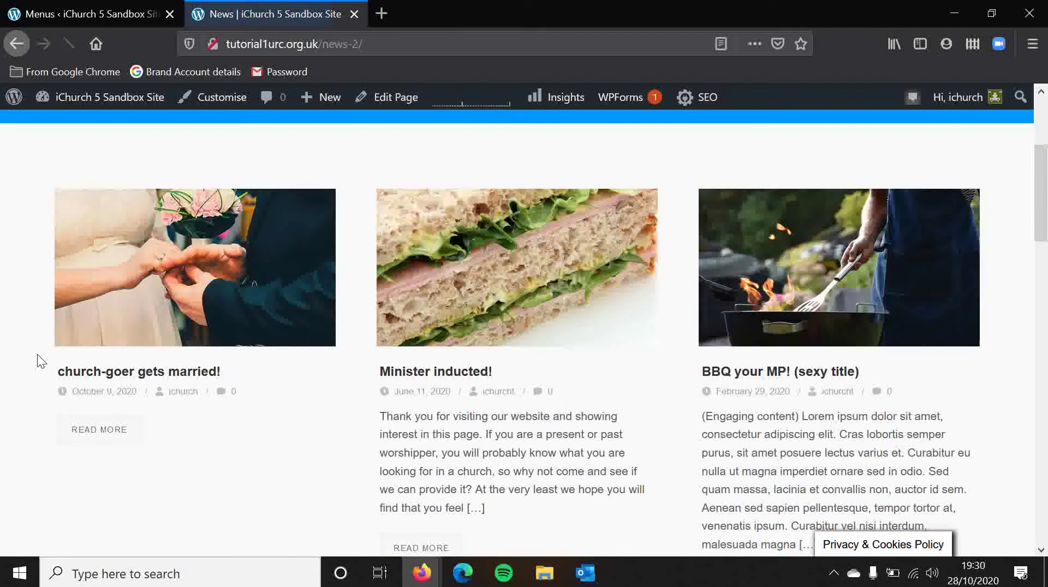
{"action": "scroll", "coordinate": [31, 326], "scroll_direction": "down", "scroll_amount": 5}
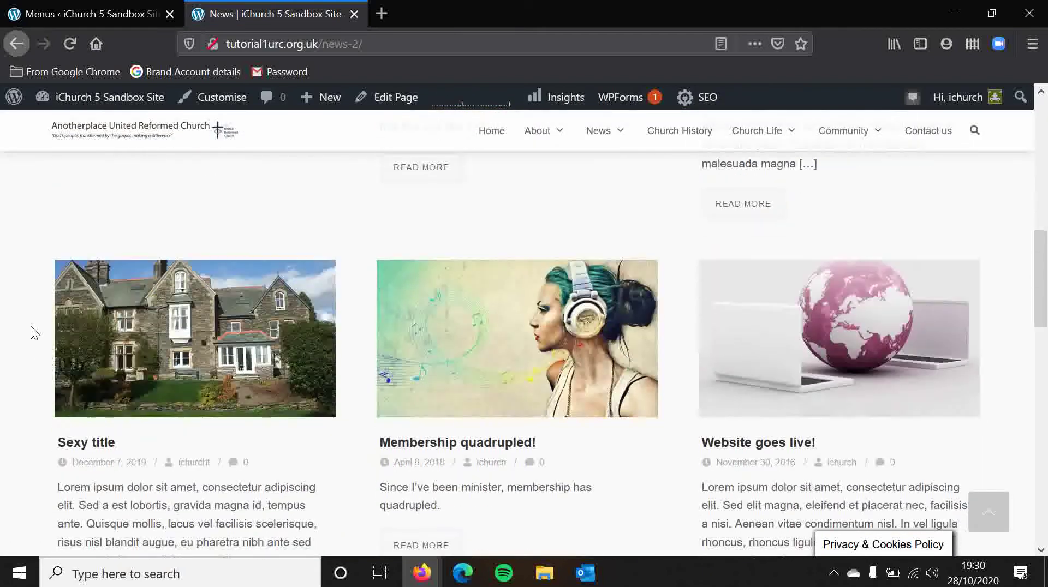
{"action": "scroll", "coordinate": [31, 326], "scroll_direction": "up", "scroll_amount": 10}
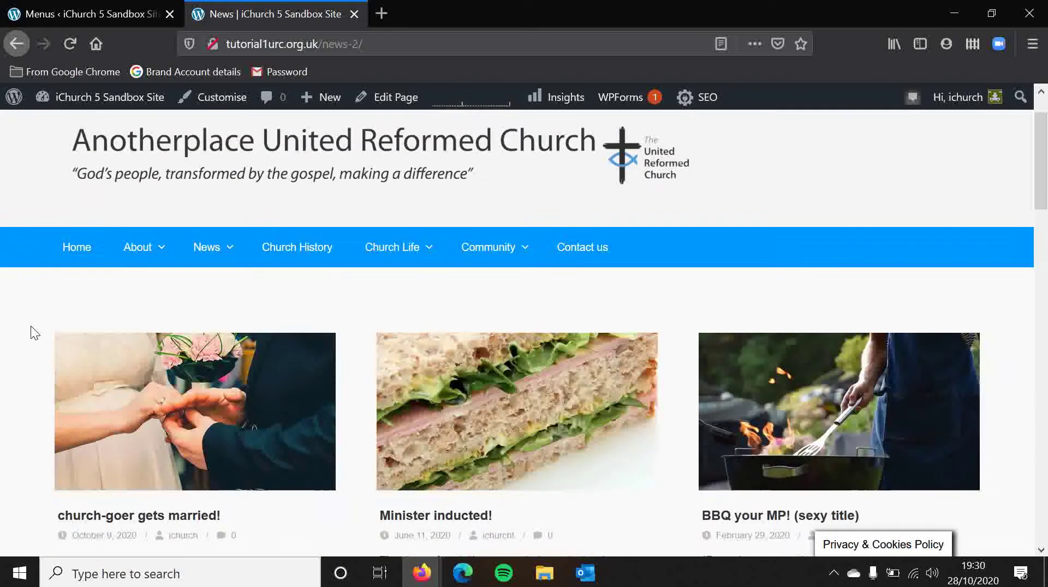
Open the Mission page under Church Life and examine its posts and their assigned categories
{"action": "mouse_move", "coordinate": [369, 258]}
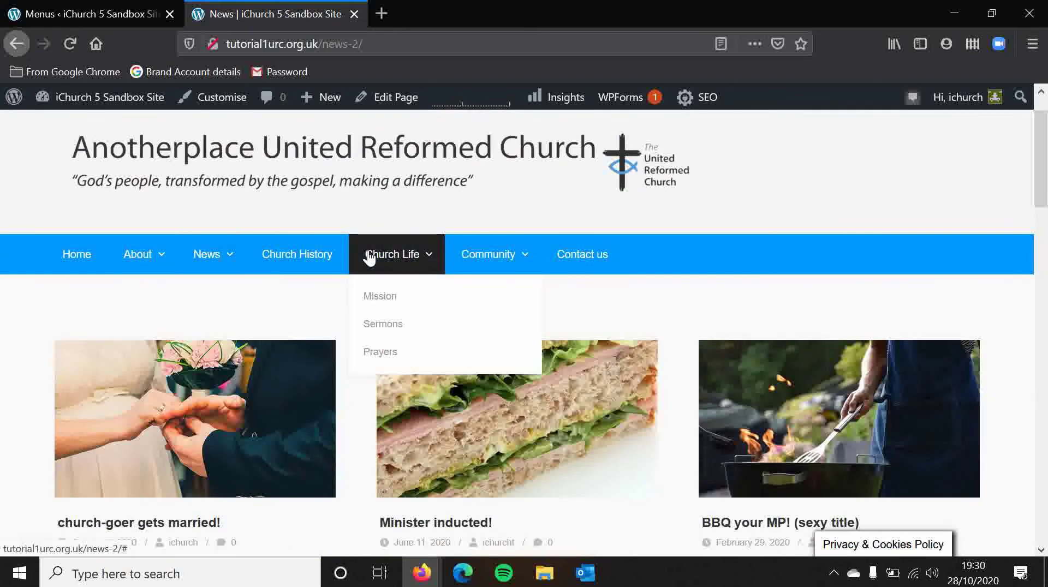
{"action": "left_click", "coordinate": [380, 302]}
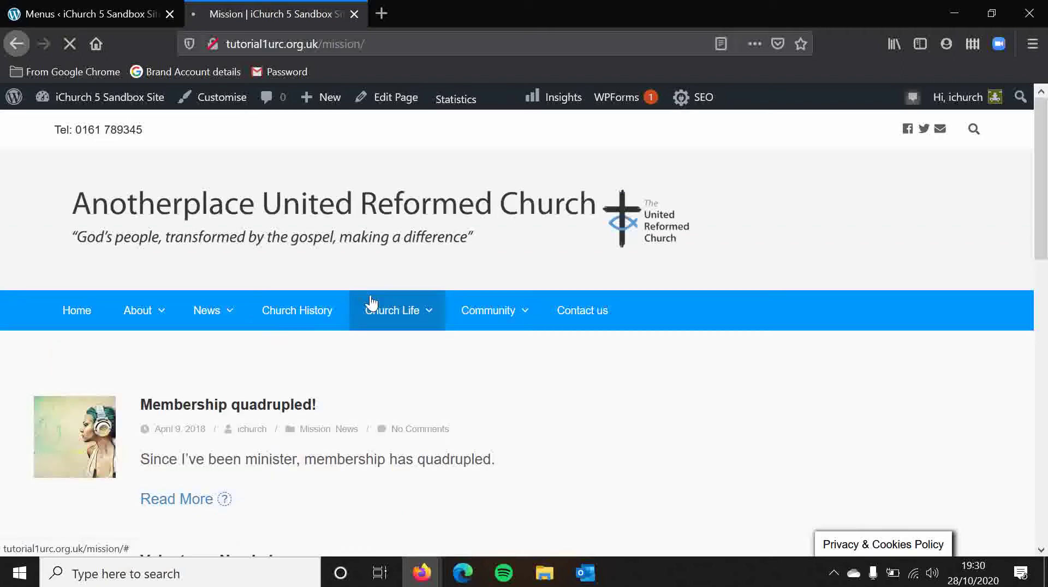
{"action": "scroll", "coordinate": [2, 330], "scroll_direction": "down", "scroll_amount": 3}
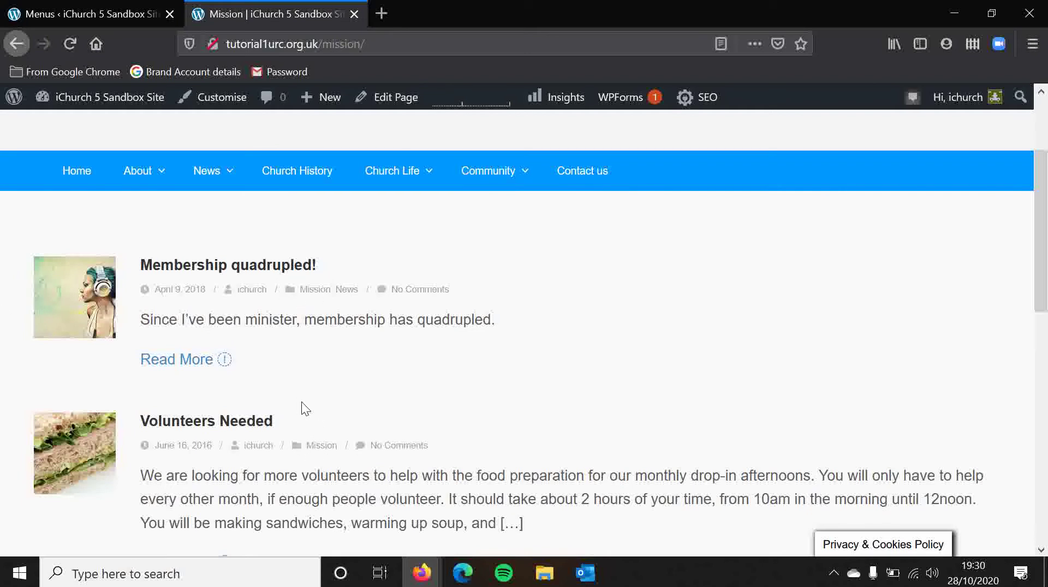
{"action": "scroll", "coordinate": [301, 402], "scroll_direction": "down", "scroll_amount": 4}
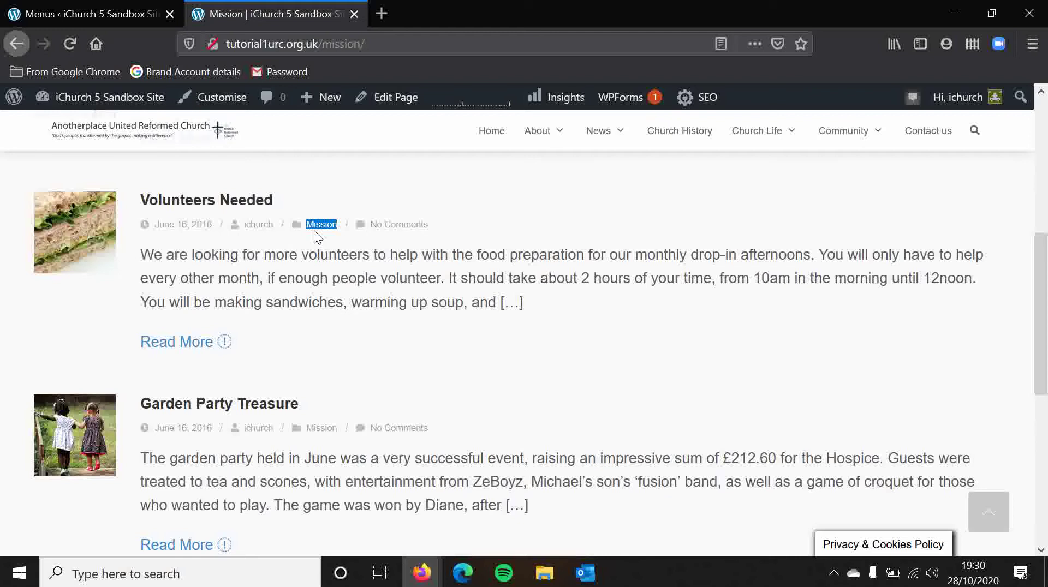
{"action": "left_click", "coordinate": [325, 265]}
{"action": "scroll", "coordinate": [325, 264], "scroll_direction": "up", "scroll_amount": 5}
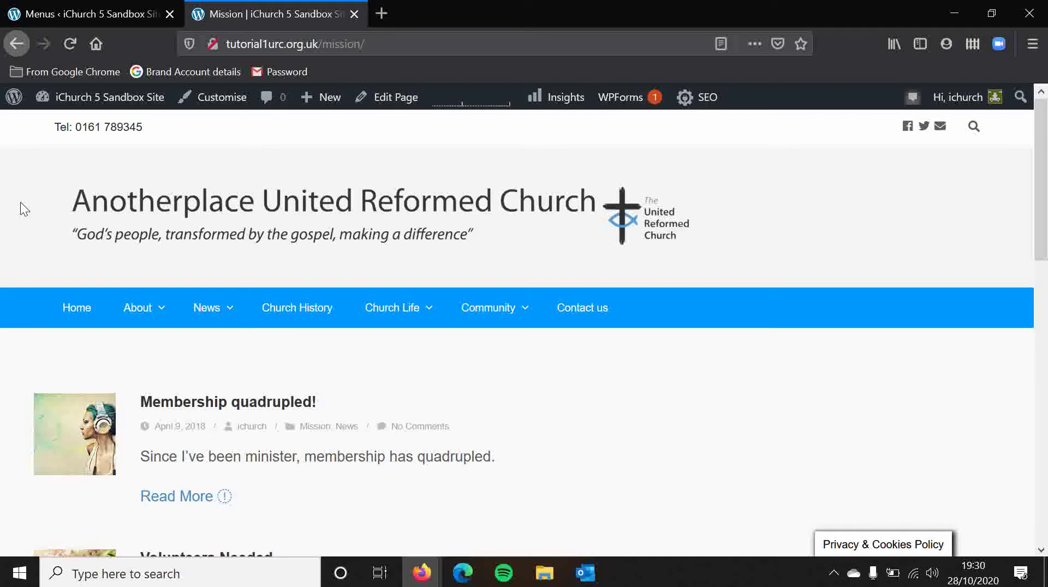
Return to the menu editor and add the Children & Youth category to the iChurch 5 Menu
{"action": "left_click", "coordinate": [90, 11]}
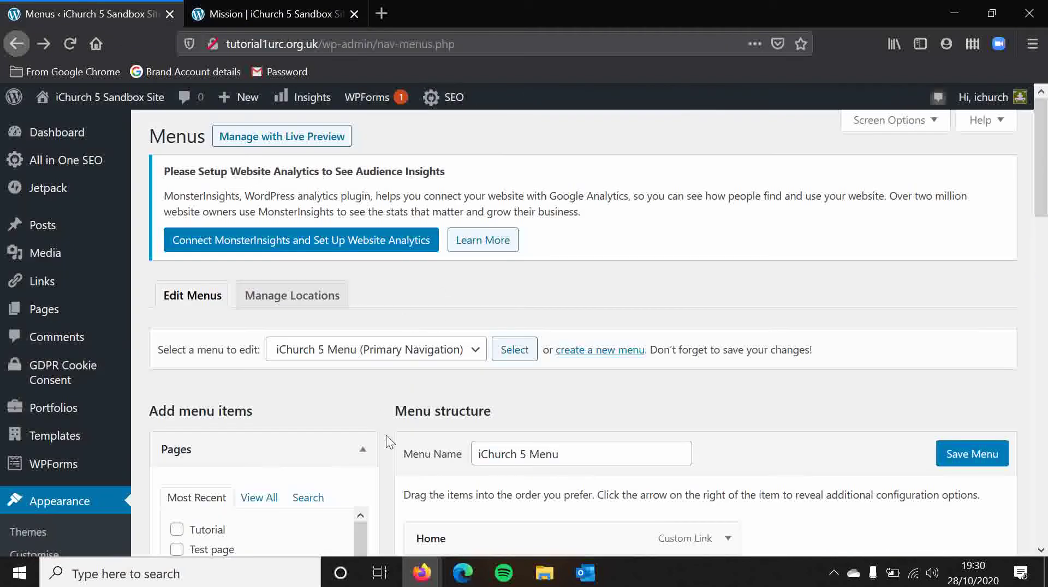
{"action": "scroll", "coordinate": [394, 427], "scroll_direction": "down", "scroll_amount": 2}
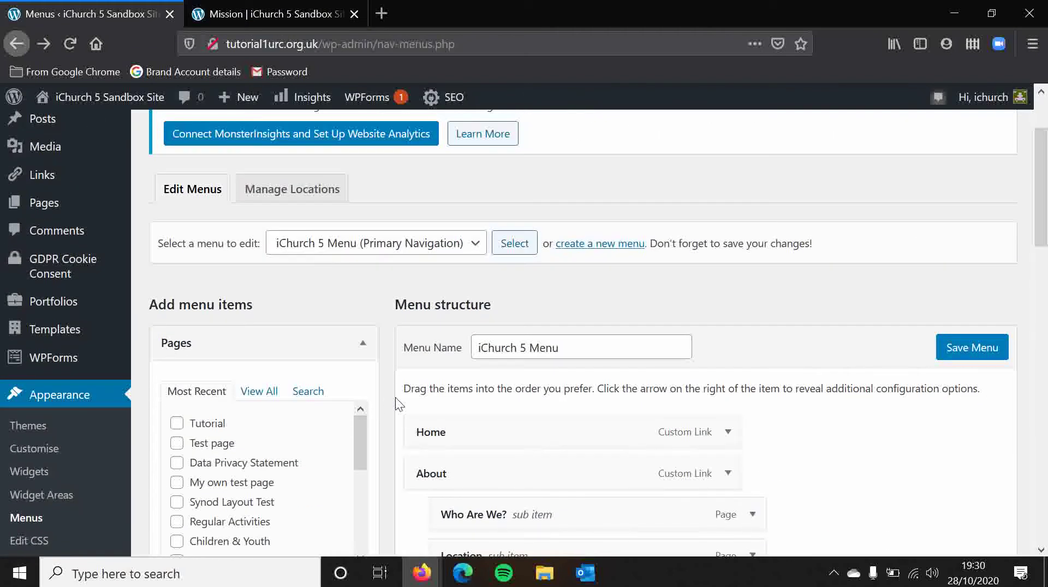
{"action": "scroll", "coordinate": [397, 404], "scroll_direction": "down", "scroll_amount": 2}
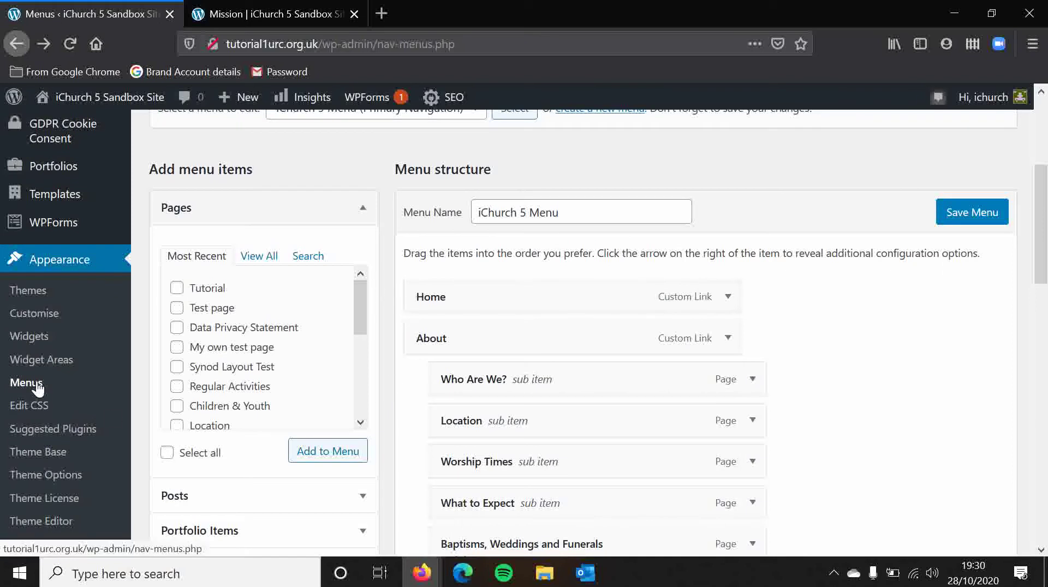
{"action": "scroll", "coordinate": [389, 281], "scroll_direction": "down", "scroll_amount": 3}
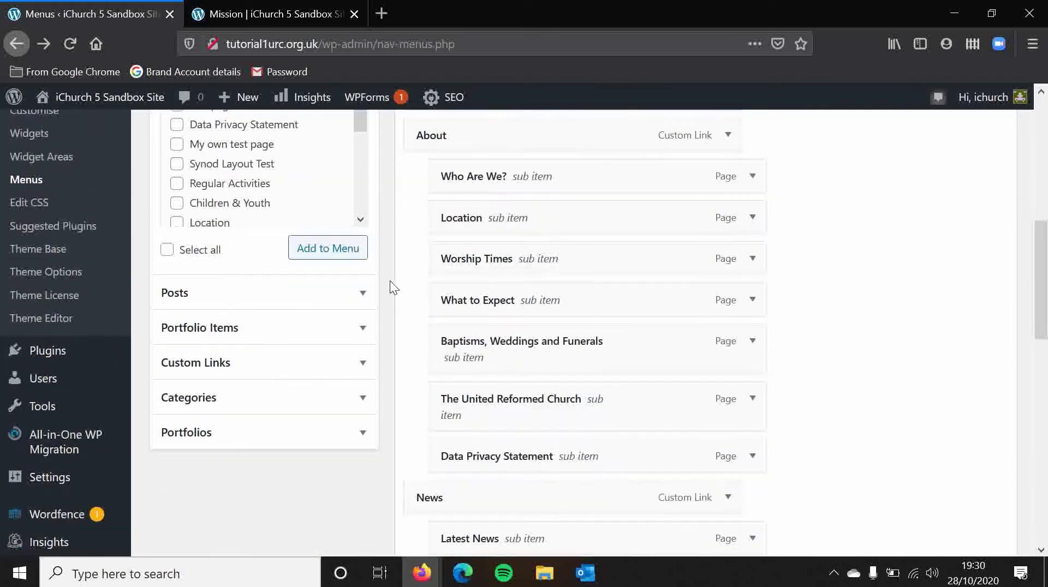
{"action": "left_click", "coordinate": [362, 400]}
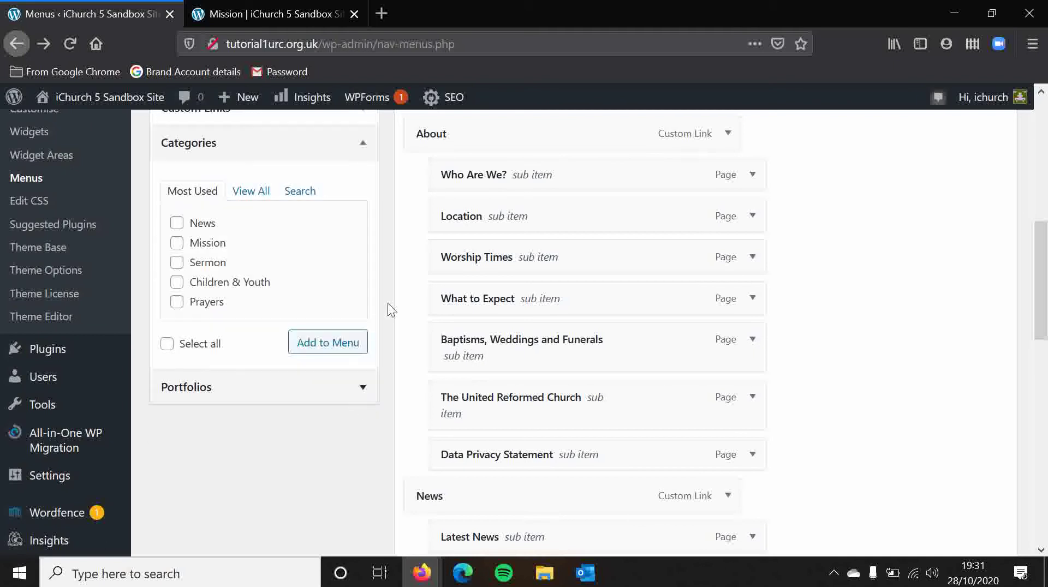
{"action": "left_click", "coordinate": [244, 192]}
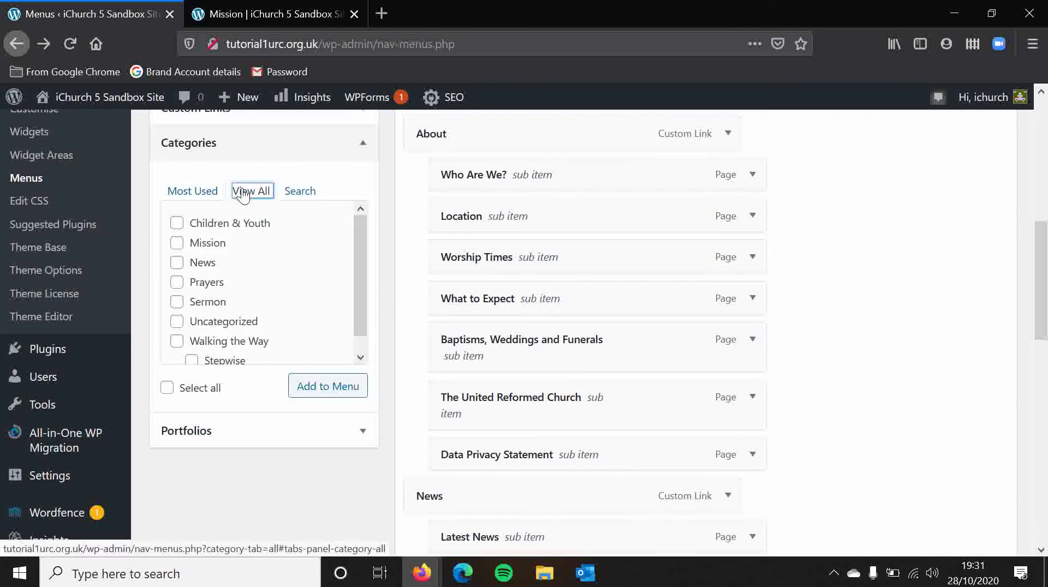
{"action": "left_click", "coordinate": [177, 223]}
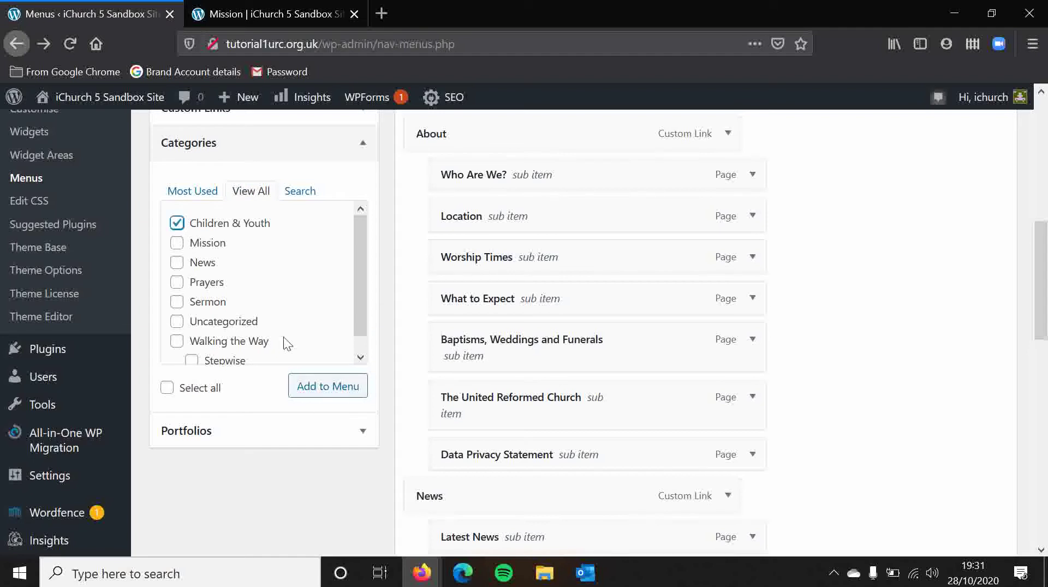
{"action": "left_click", "coordinate": [325, 388]}
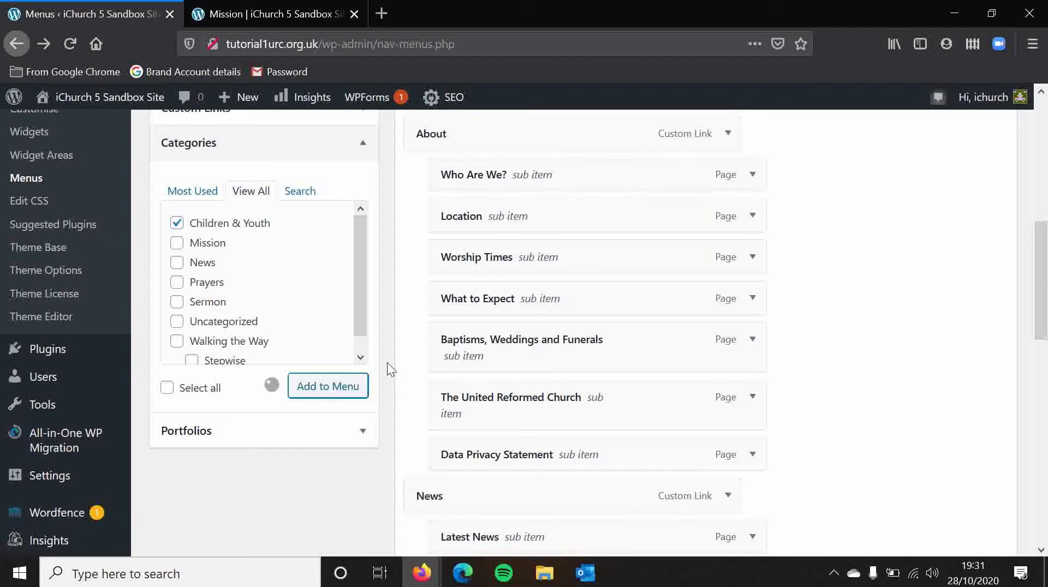
Move the Children & Youth item under Church Life as its first sub item, above Mission, and save the menu
{"action": "scroll", "coordinate": [387, 362], "scroll_direction": "down", "scroll_amount": 1}
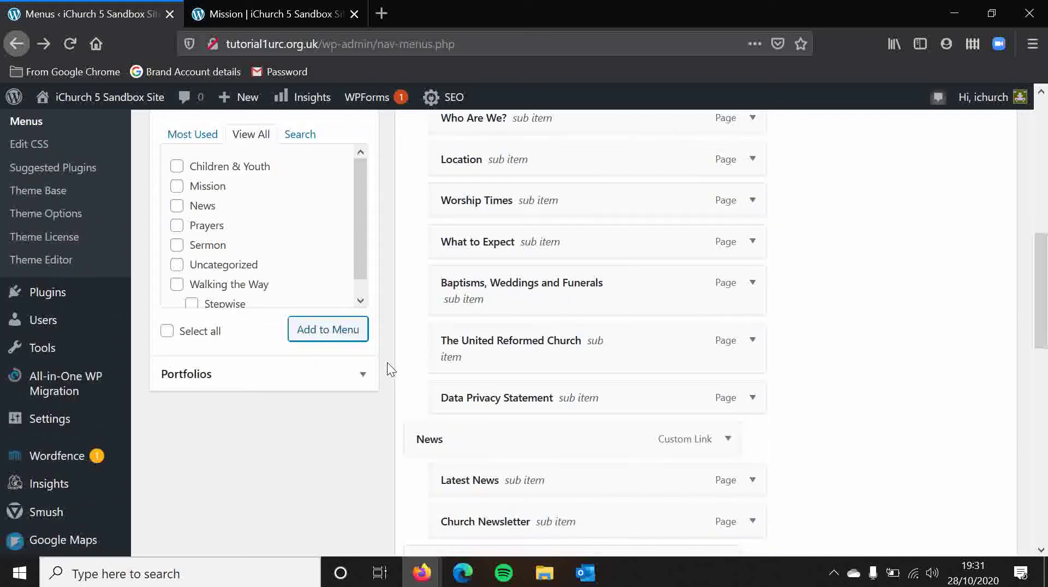
{"action": "scroll", "coordinate": [387, 362], "scroll_direction": "down", "scroll_amount": 10}
{"action": "scroll", "coordinate": [387, 362], "scroll_direction": "up", "scroll_amount": 1}
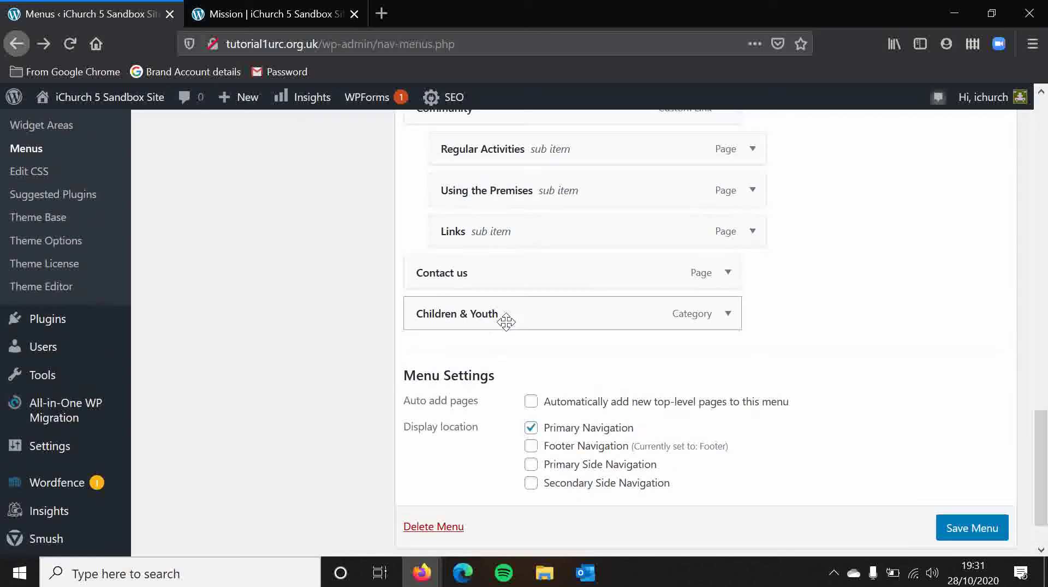
{"action": "left_click_drag", "start_coordinate": [654, 321], "coordinate": [671, 183]}
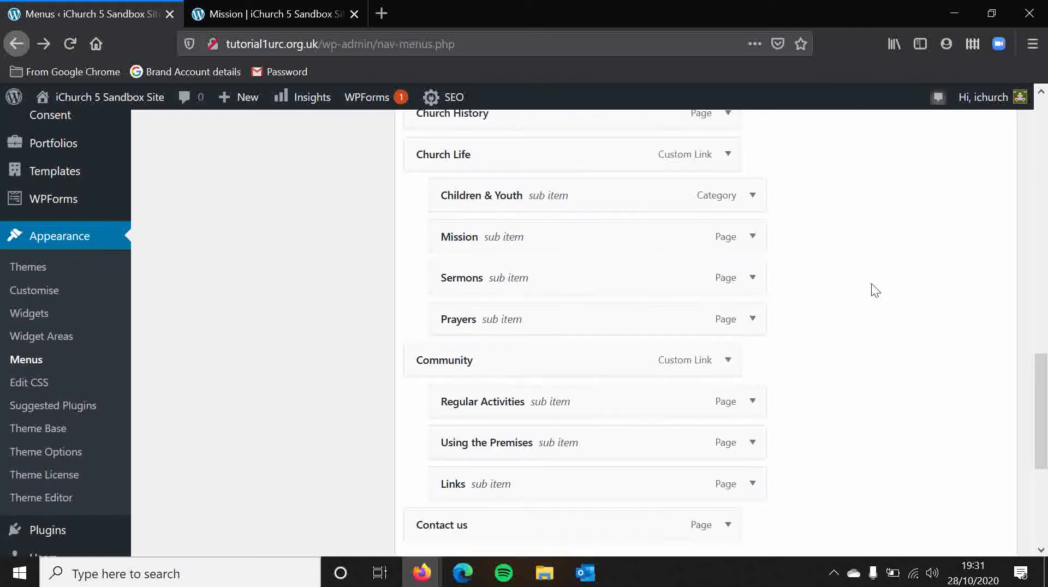
{"action": "scroll", "coordinate": [873, 290], "scroll_direction": "down", "scroll_amount": 5}
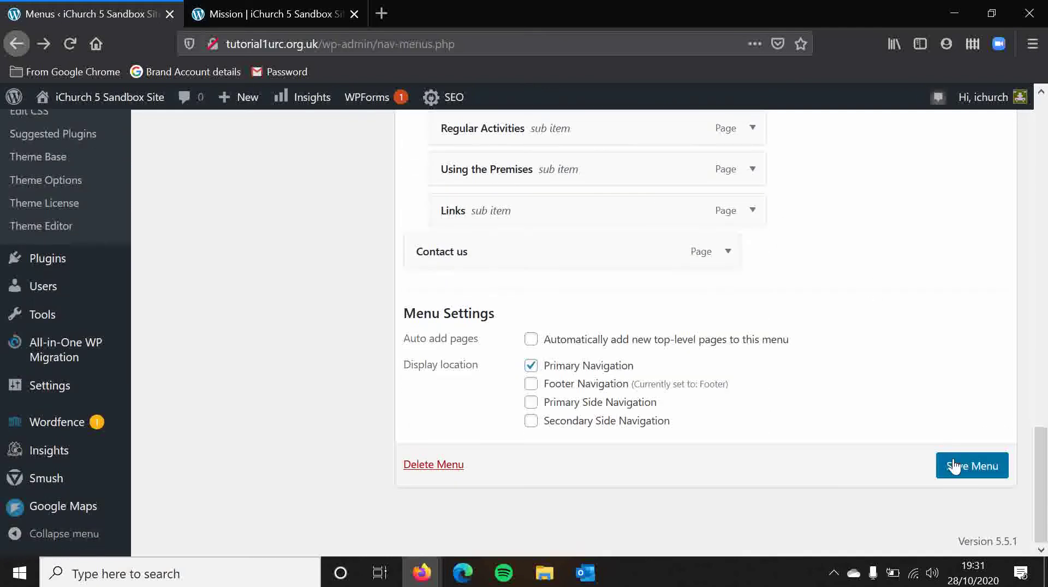
{"action": "left_click", "coordinate": [953, 466]}
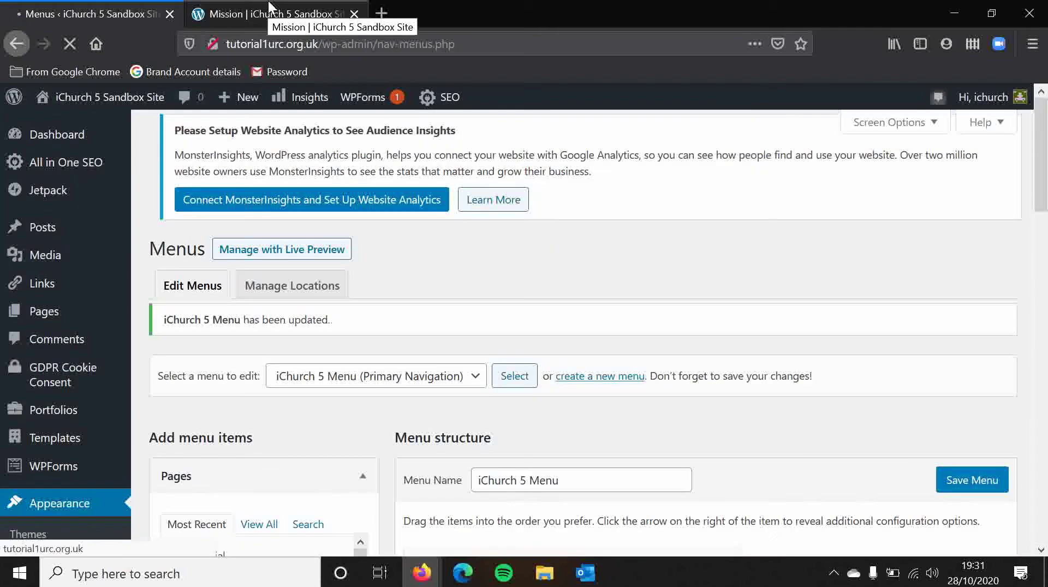
Reload the live site's Mission page and open Children & Youth from the Church Life navigation
{"action": "left_click", "coordinate": [267, 2]}
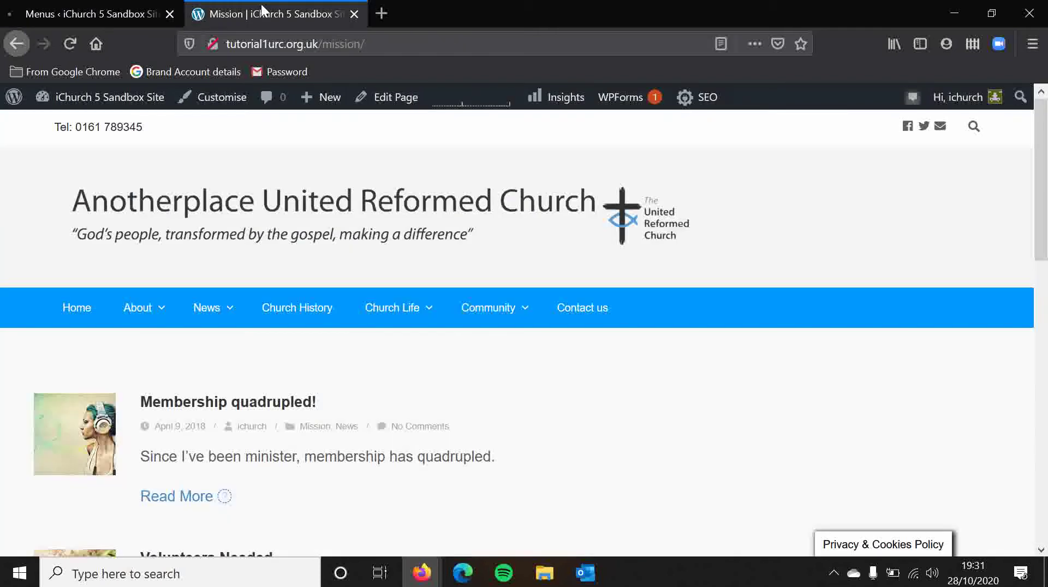
{"action": "left_click", "coordinate": [70, 46]}
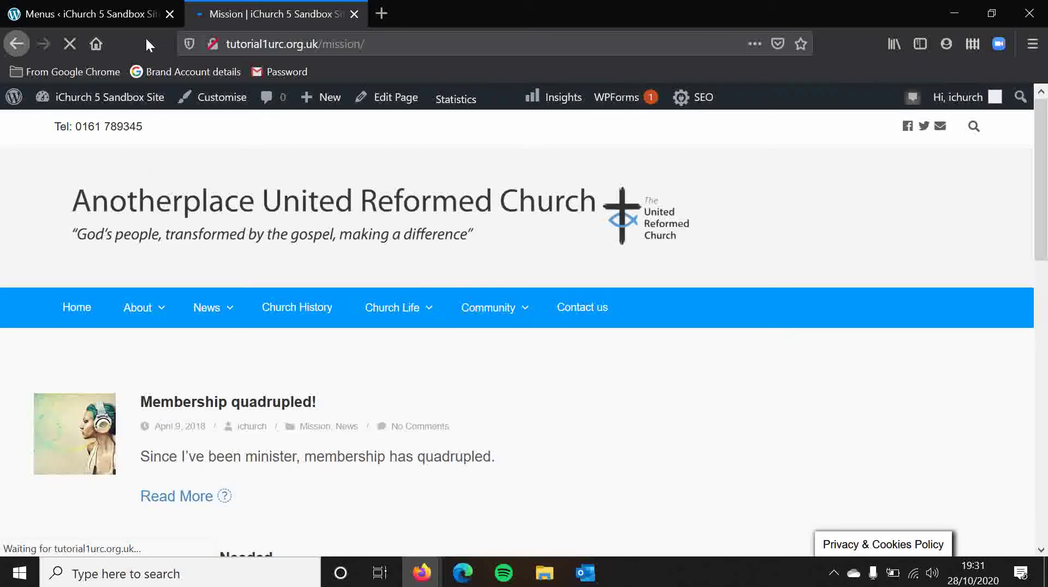
{"action": "mouse_move", "coordinate": [421, 314]}
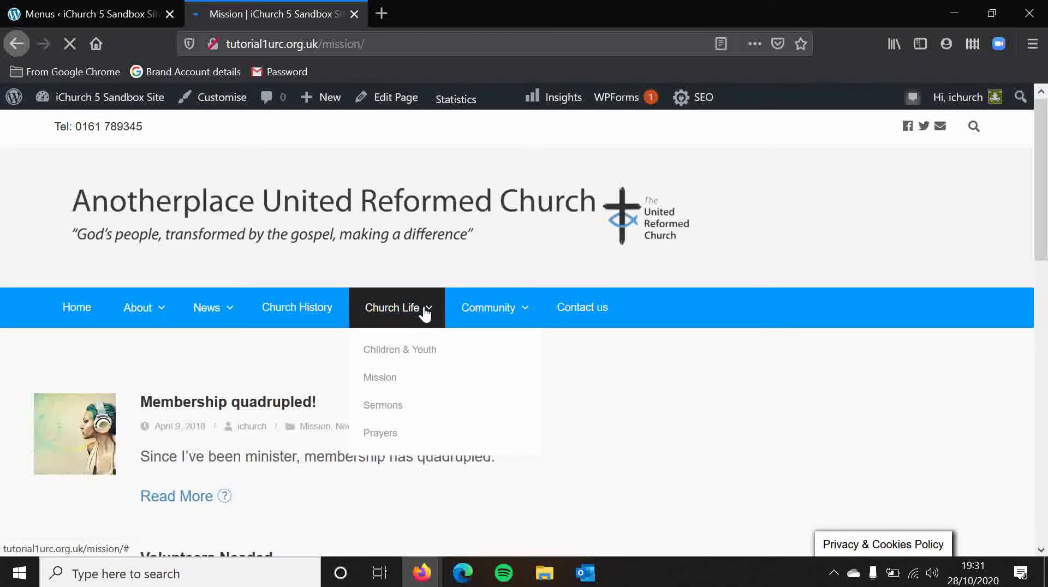
{"action": "left_click", "coordinate": [402, 355]}
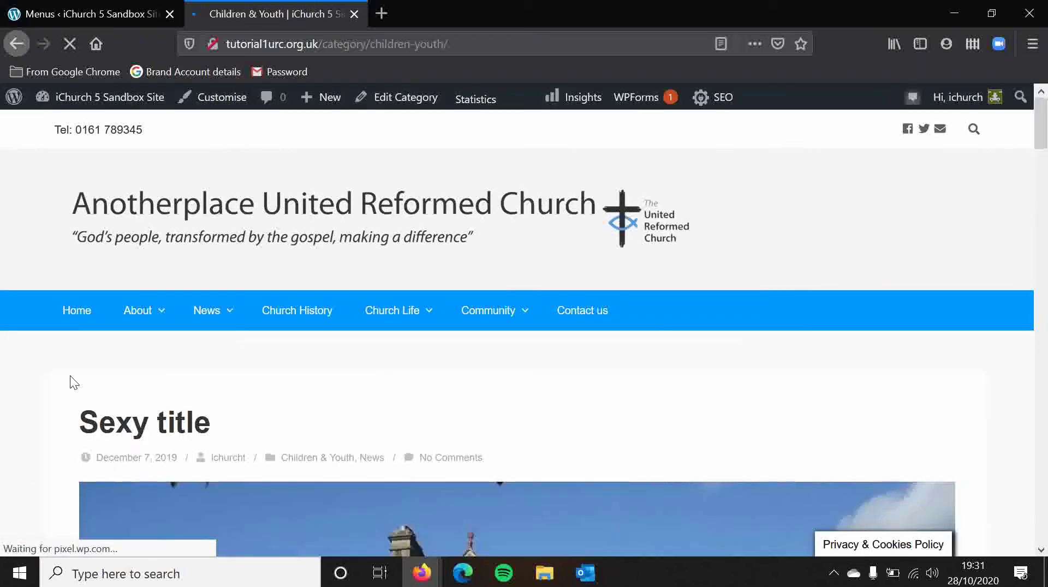
Examine how the posts on the Children & Youth category page are laid out, including their images, excerpts and categories
{"action": "scroll", "coordinate": [70, 375], "scroll_direction": "down", "scroll_amount": 15}
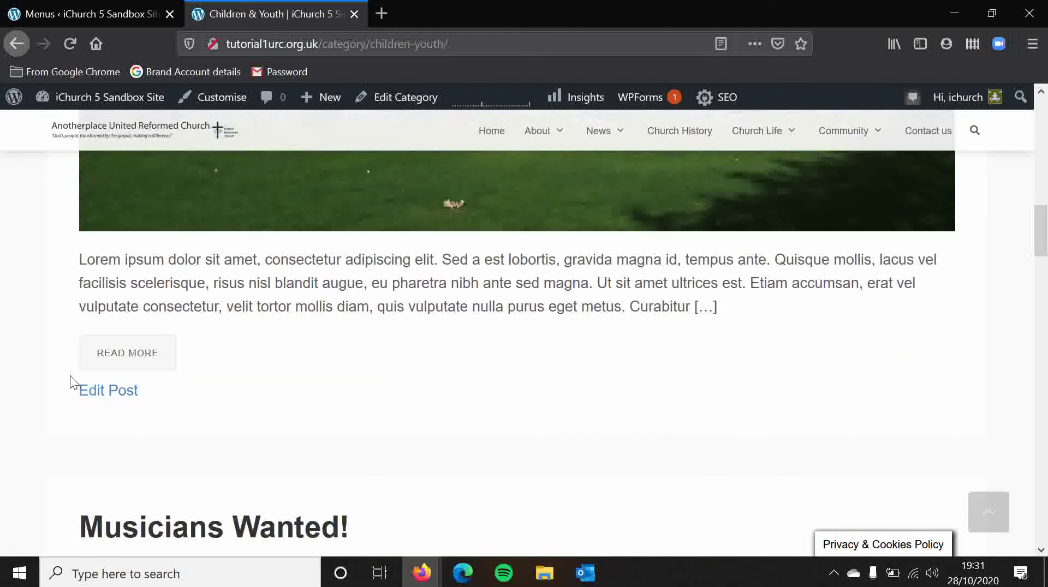
{"action": "scroll", "coordinate": [70, 376], "scroll_direction": "down", "scroll_amount": 12}
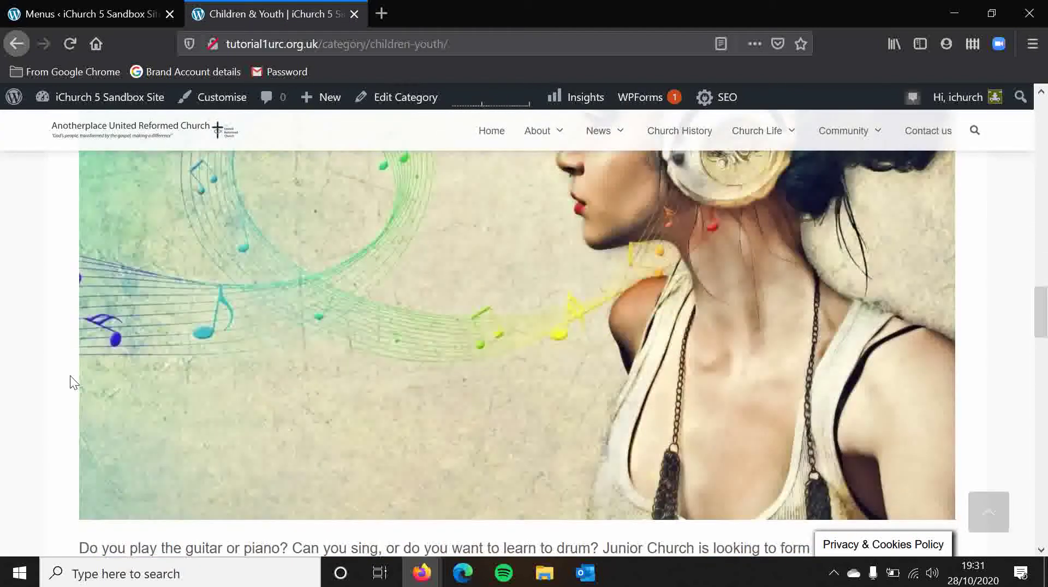
{"action": "scroll", "coordinate": [70, 375], "scroll_direction": "down", "scroll_amount": 4}
{"action": "scroll", "coordinate": [70, 376], "scroll_direction": "up", "scroll_amount": 6}
{"action": "scroll", "coordinate": [69, 376], "scroll_direction": "down", "scroll_amount": 6}
{"action": "scroll", "coordinate": [70, 375], "scroll_direction": "up", "scroll_amount": 1}
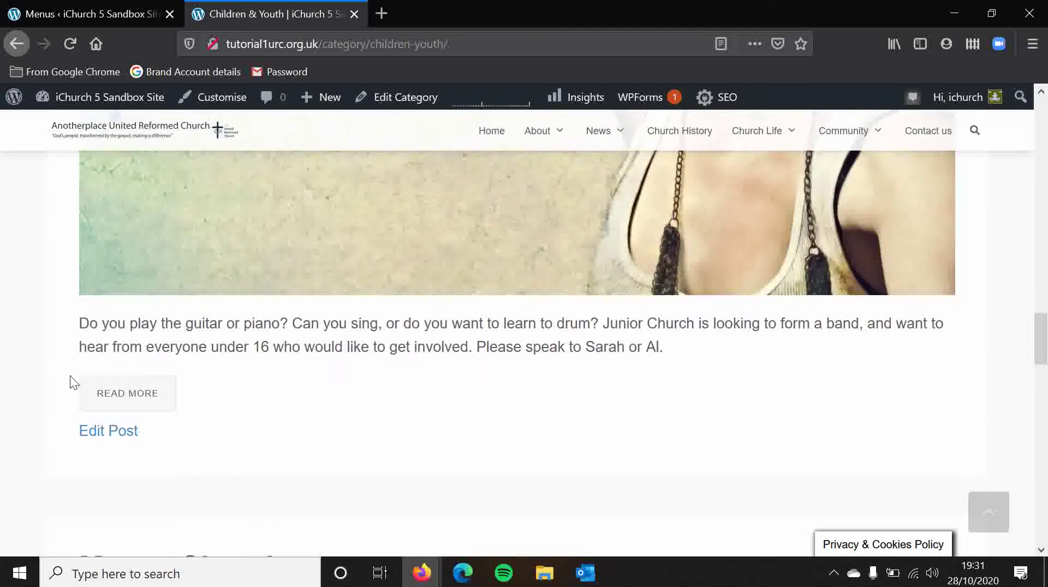
{"action": "scroll", "coordinate": [70, 375], "scroll_direction": "up", "scroll_amount": 11}
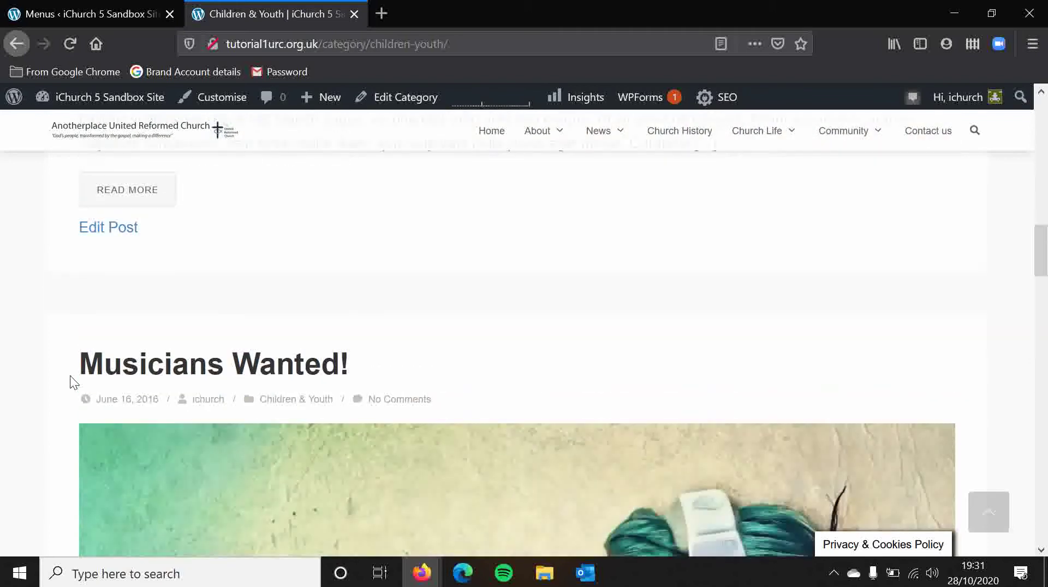
{"action": "scroll", "coordinate": [69, 376], "scroll_direction": "up", "scroll_amount": 10}
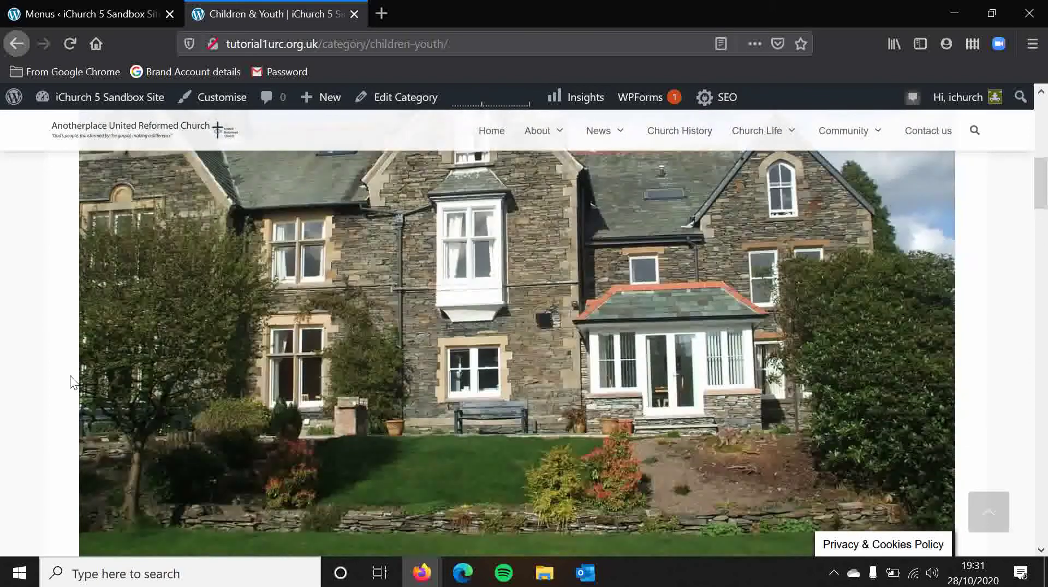
{"action": "scroll", "coordinate": [70, 375], "scroll_direction": "down", "scroll_amount": 8}
{"action": "scroll", "coordinate": [17, 316], "scroll_direction": "down", "scroll_amount": 8}
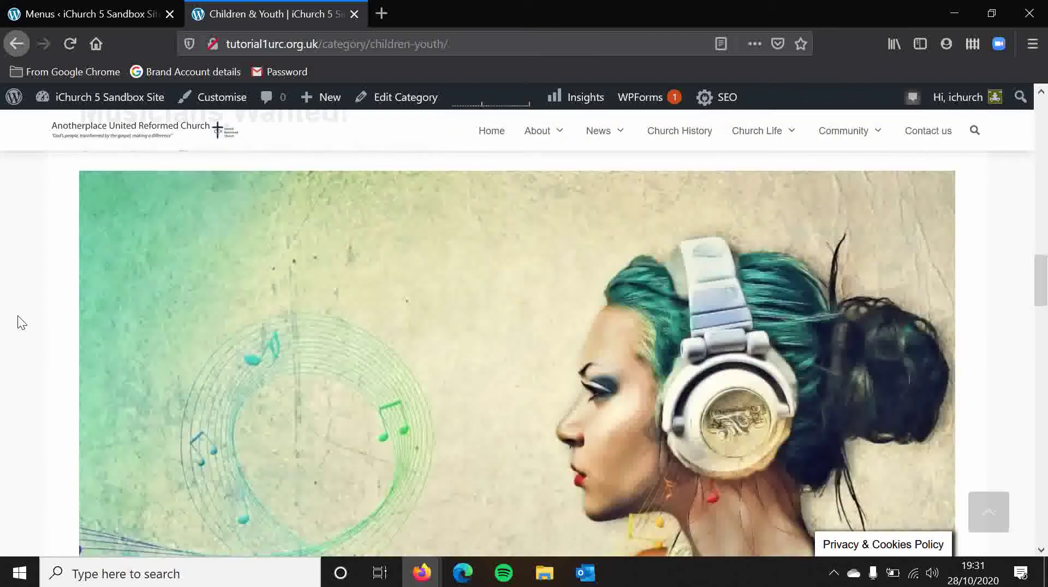
{"action": "scroll", "coordinate": [21, 322], "scroll_direction": "down", "scroll_amount": 10}
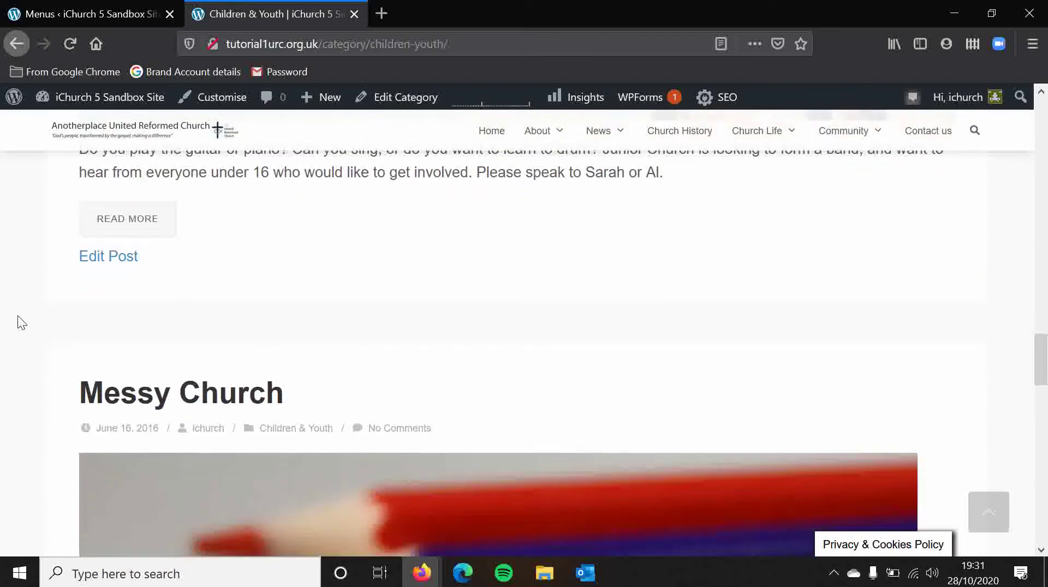
Review the remaining posts on the Children & Youth category page down to Messy Church, and return to the page's start
{"action": "scroll", "coordinate": [18, 320], "scroll_direction": "up", "scroll_amount": 1}
{"action": "scroll", "coordinate": [18, 321], "scroll_direction": "down", "scroll_amount": 7}
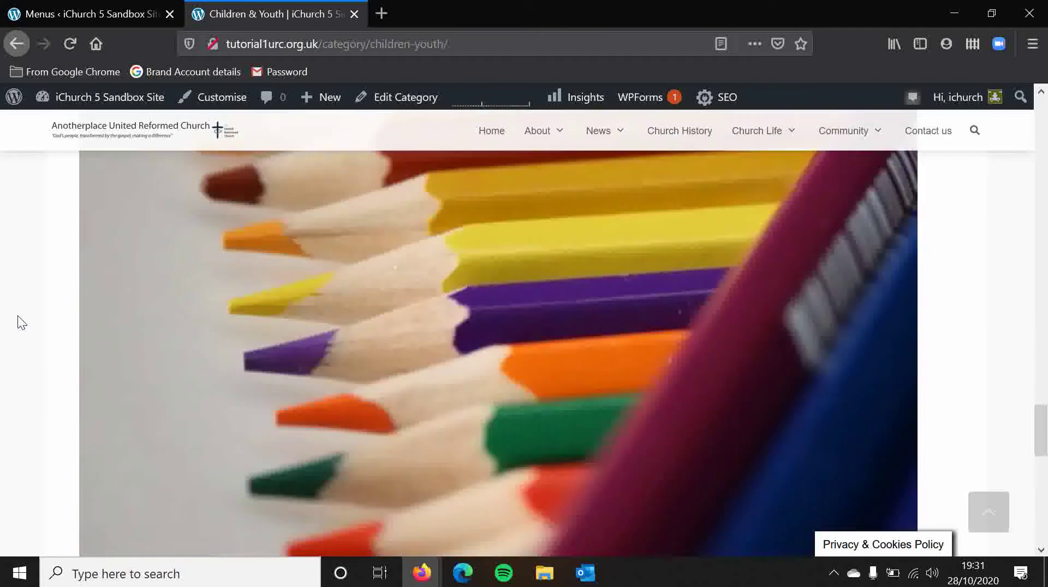
{"action": "scroll", "coordinate": [17, 315], "scroll_direction": "down", "scroll_amount": 8}
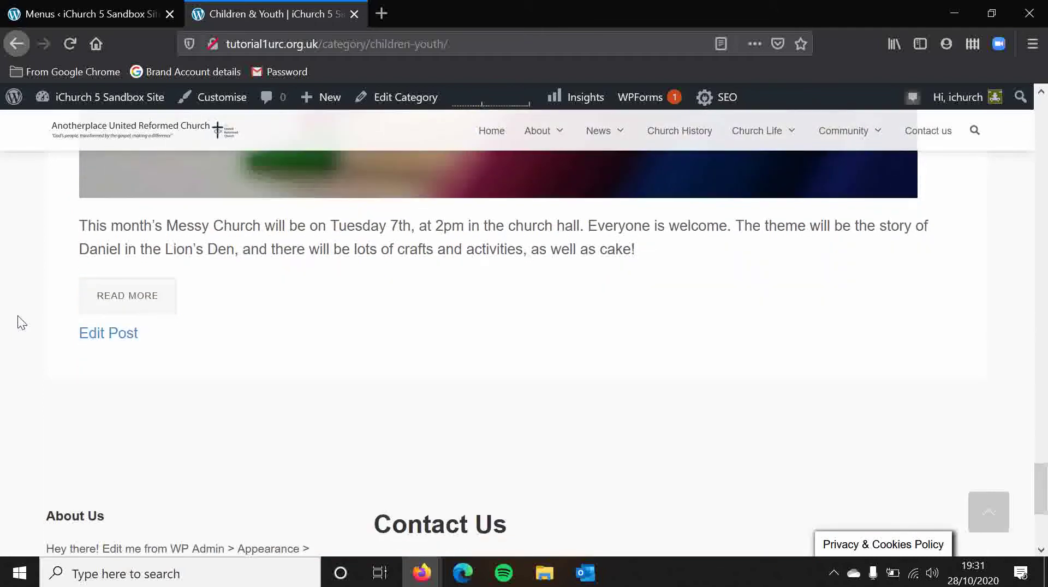
{"action": "scroll", "coordinate": [18, 317], "scroll_direction": "up", "scroll_amount": 20}
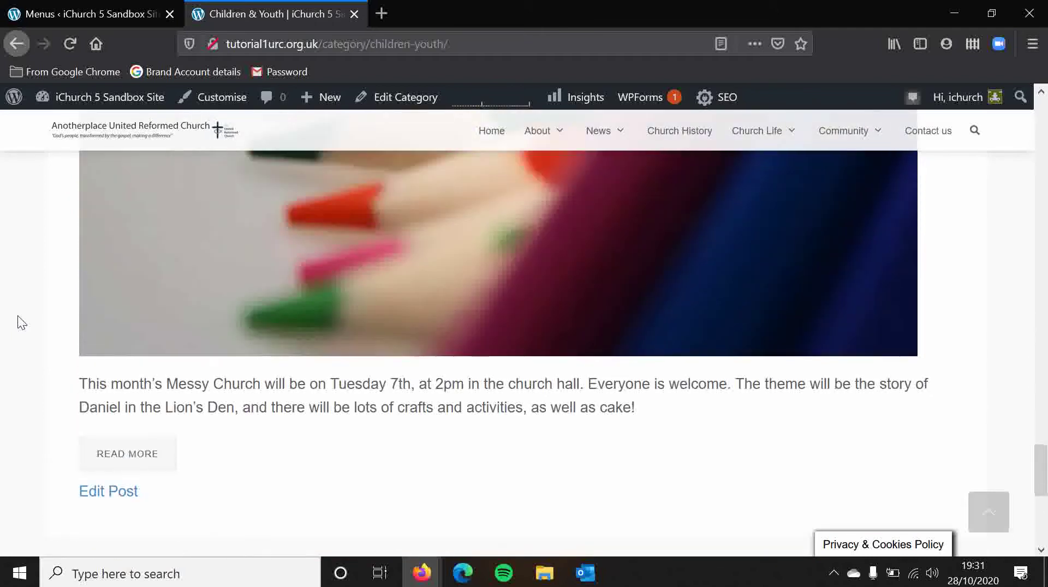
{"action": "scroll", "coordinate": [17, 315], "scroll_direction": "up", "scroll_amount": 20}
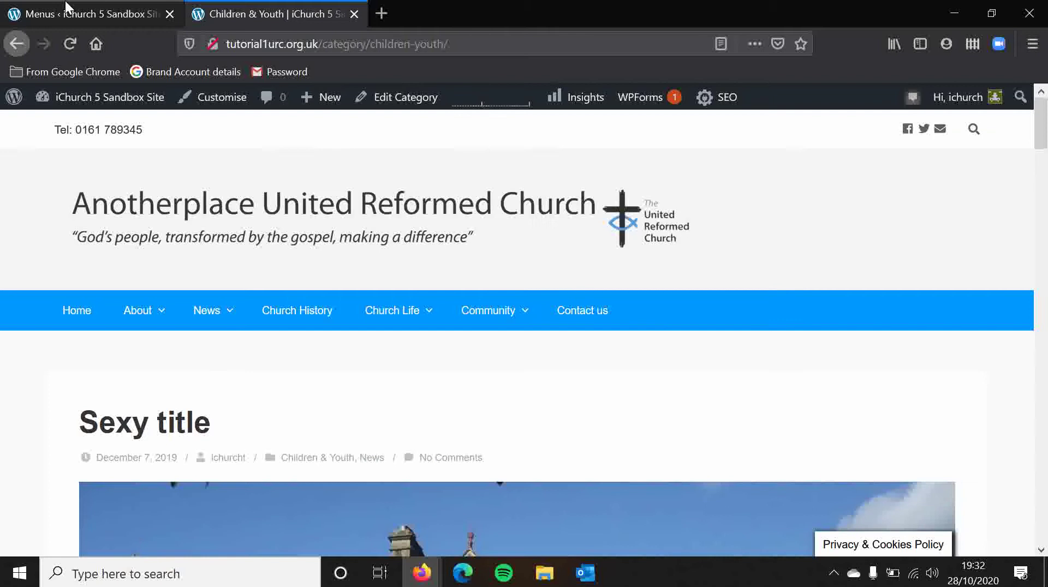
Remove the Children & Youth category item from under Church Life in the iChurch 5 Menu and save the menu
{"action": "left_click", "coordinate": [65, 8]}
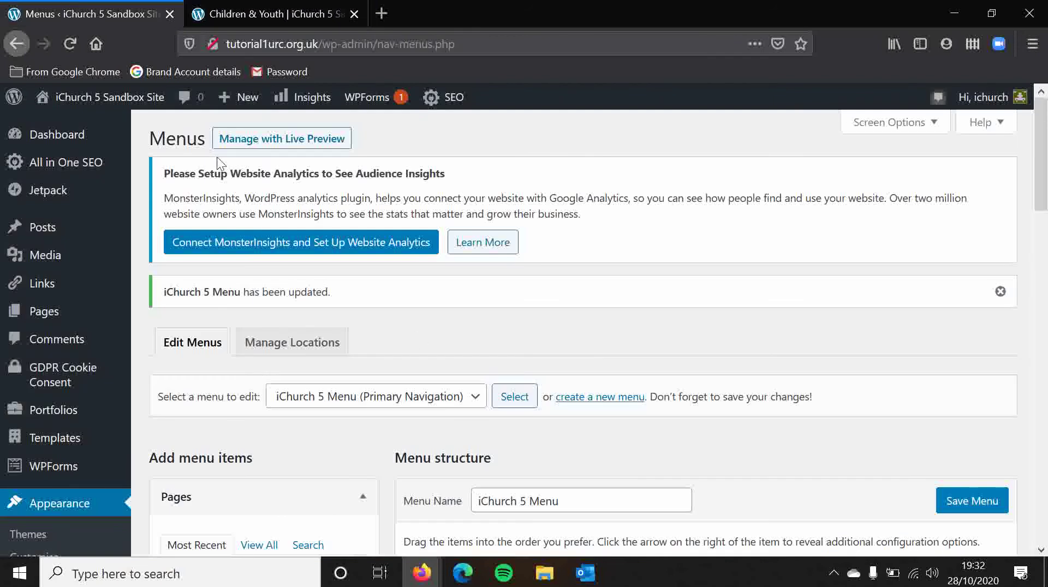
{"action": "scroll", "coordinate": [481, 417], "scroll_direction": "down", "scroll_amount": 15}
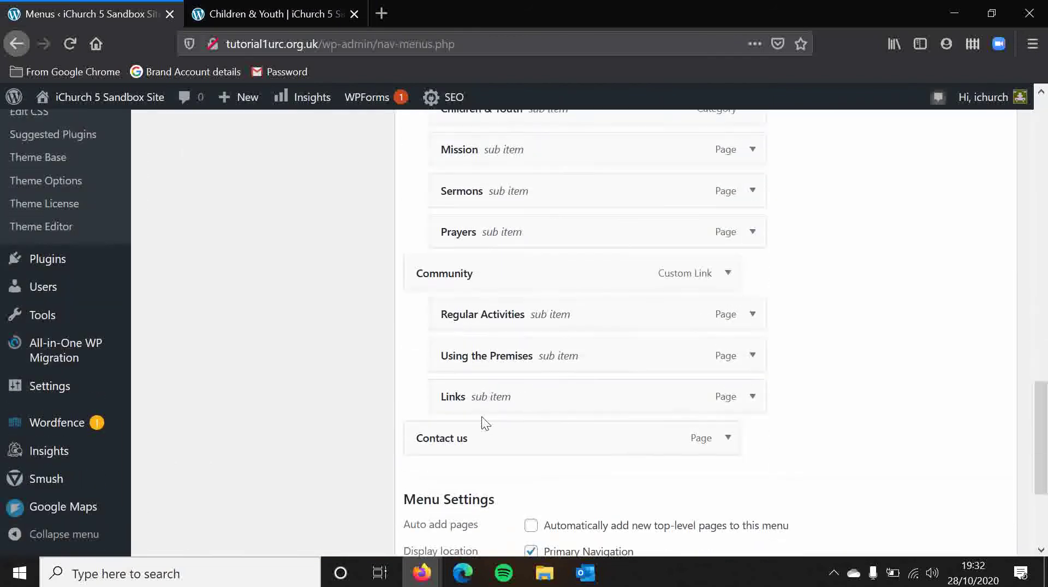
{"action": "left_click", "coordinate": [751, 220]}
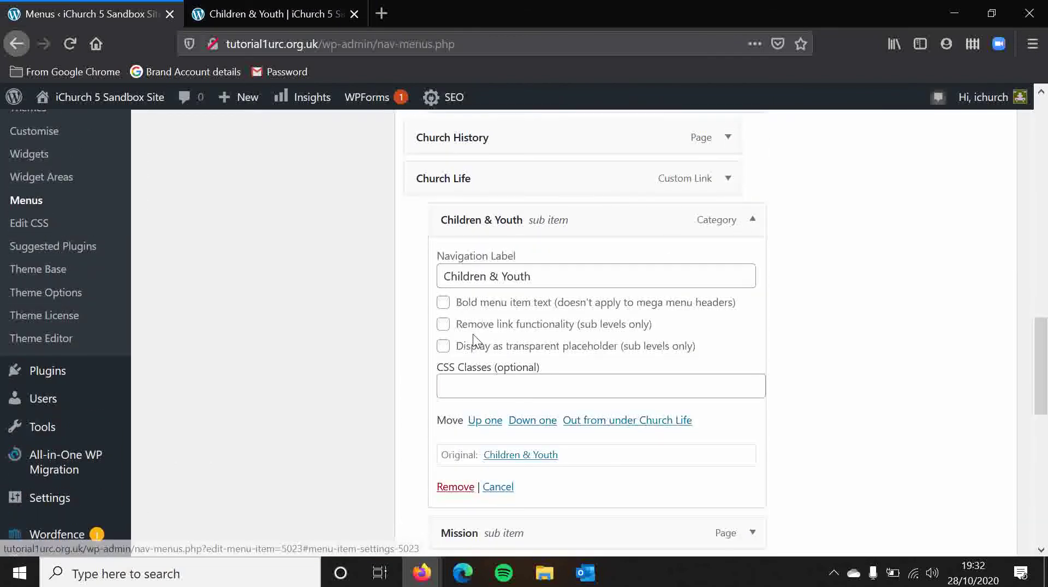
{"action": "scroll", "coordinate": [472, 334], "scroll_direction": "down", "scroll_amount": 2}
{"action": "left_click", "coordinate": [447, 388]}
{"action": "scroll", "coordinate": [348, 328], "scroll_direction": "down", "scroll_amount": 3}
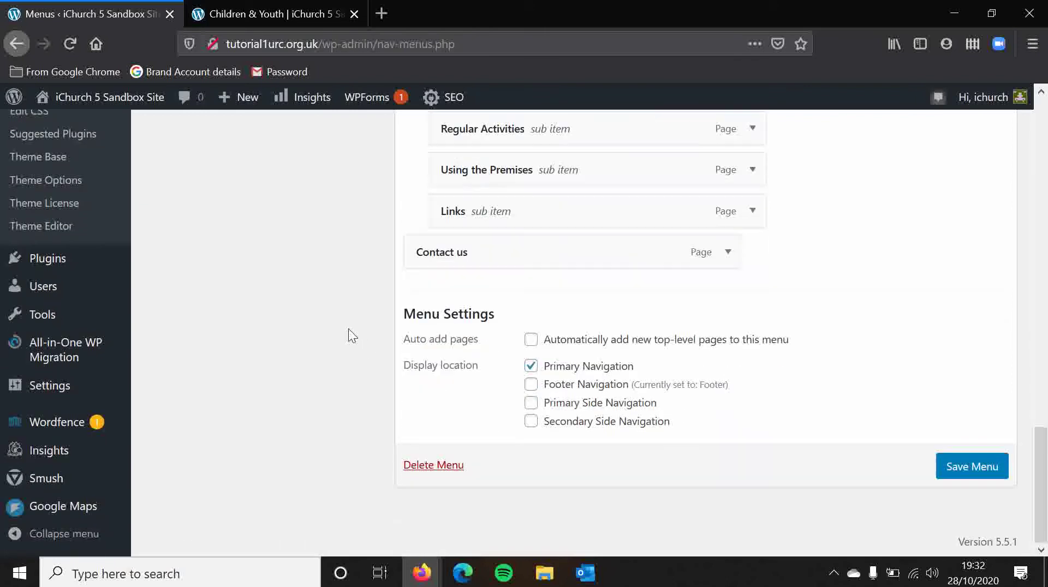
{"action": "left_click", "coordinate": [950, 465]}
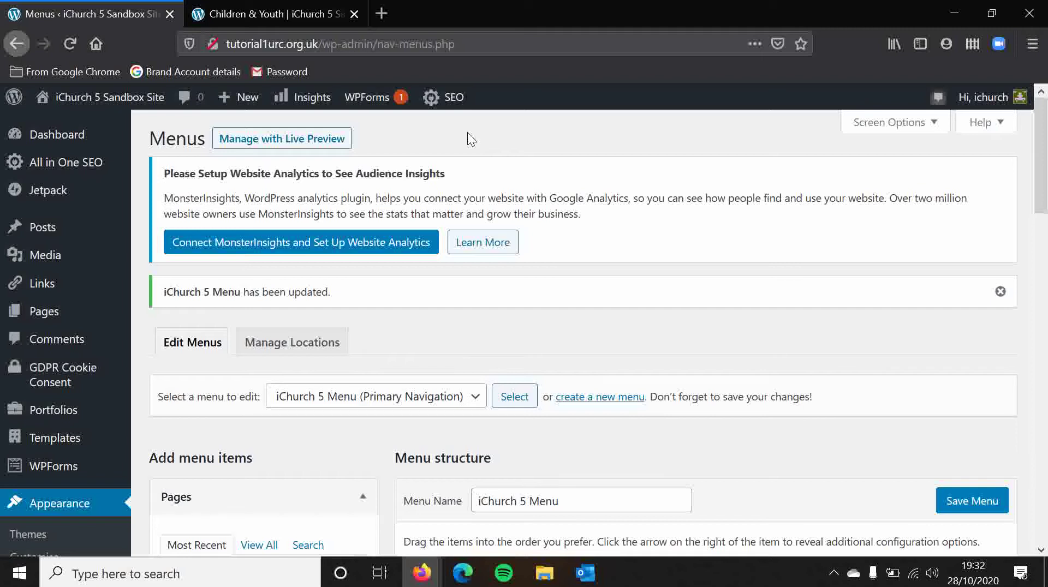
{"action": "left_click", "coordinate": [999, 293]}
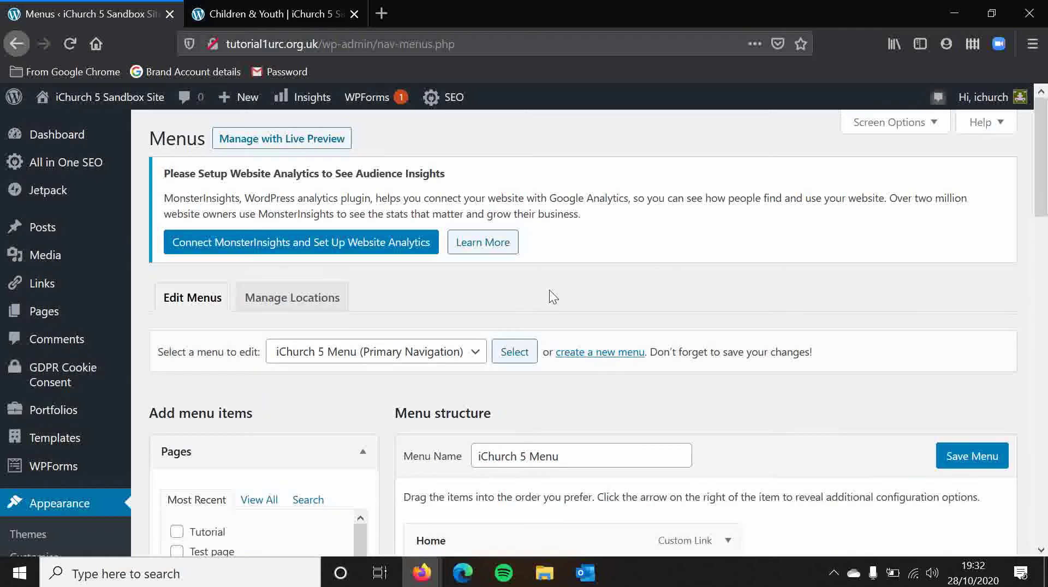
Create a new page titled "Children and Youth" and publish it without any content
{"action": "scroll", "coordinate": [549, 289], "scroll_direction": "down", "scroll_amount": 1}
{"action": "mouse_move", "coordinate": [132, 254]}
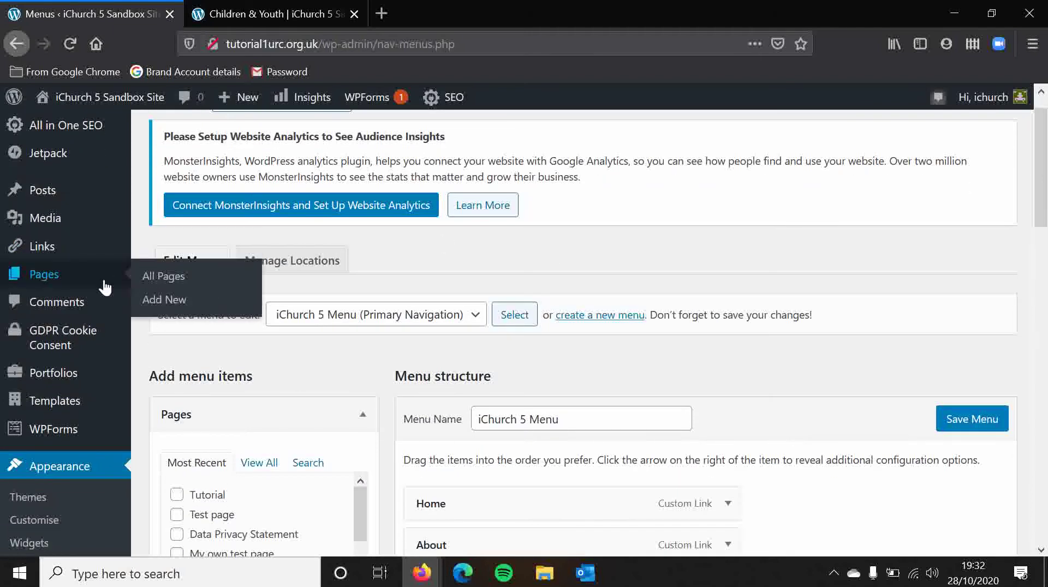
{"action": "mouse_move", "coordinate": [136, 224]}
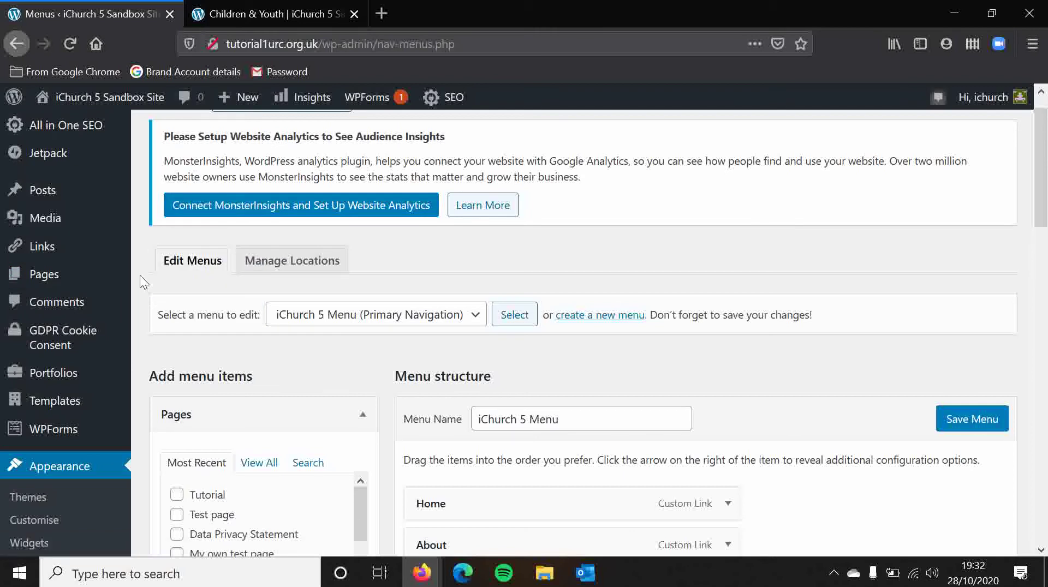
{"action": "left_click", "coordinate": [115, 279]}
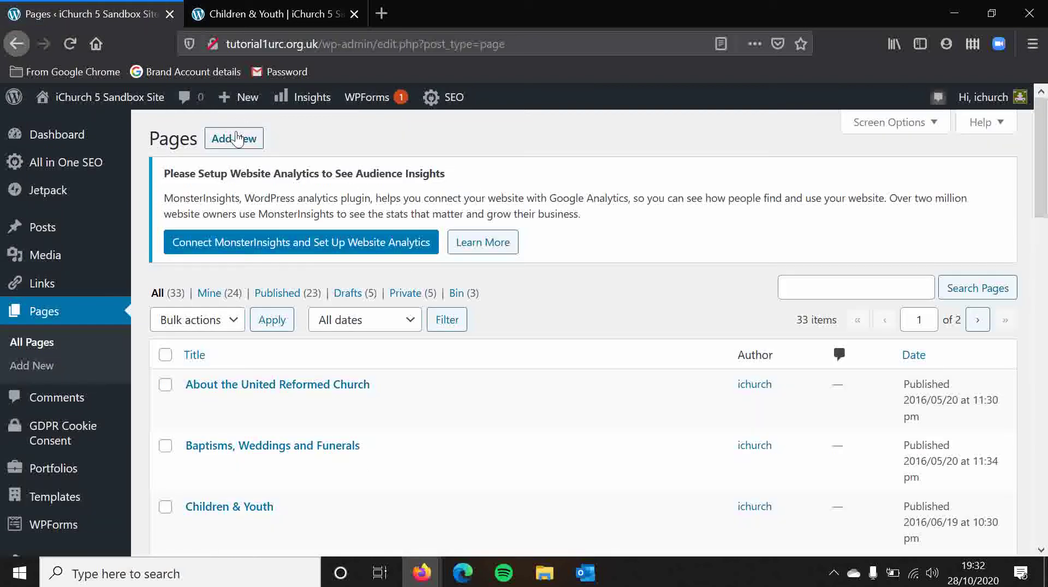
{"action": "left_click", "coordinate": [235, 138]}
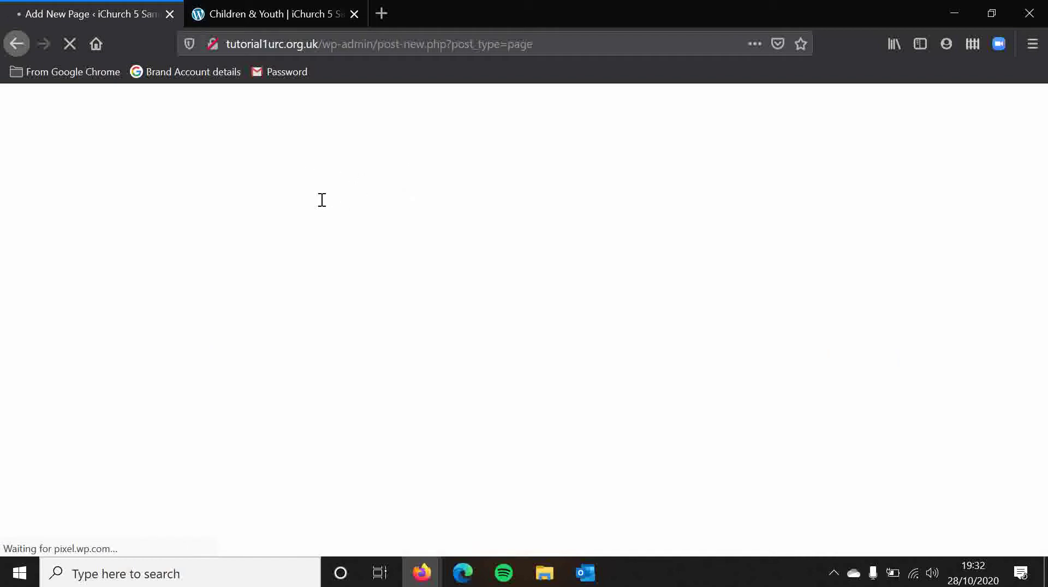
{"action": "type", "text": "Children"}
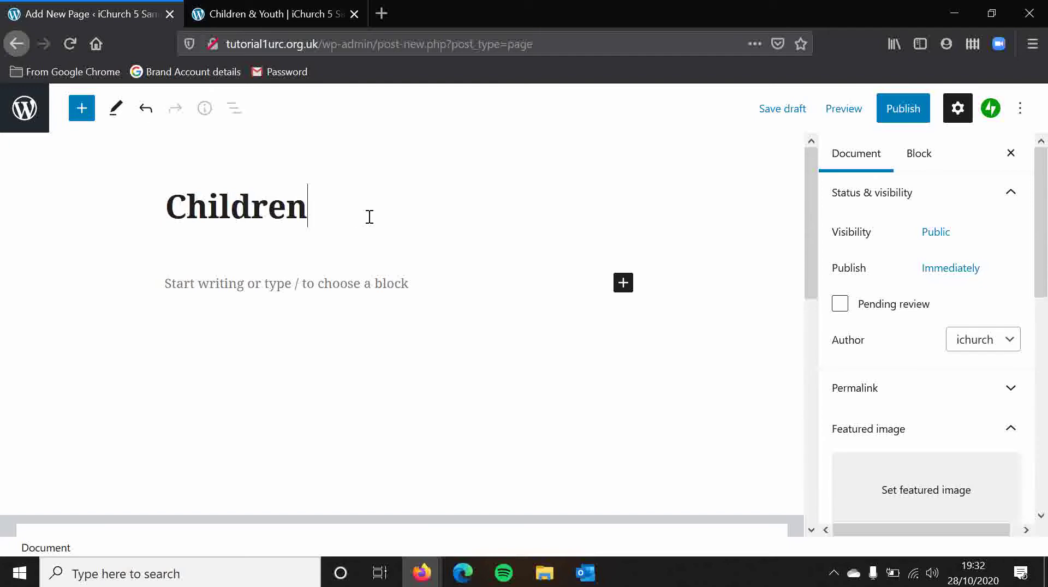
{"action": "type", "text": " and Youth"}
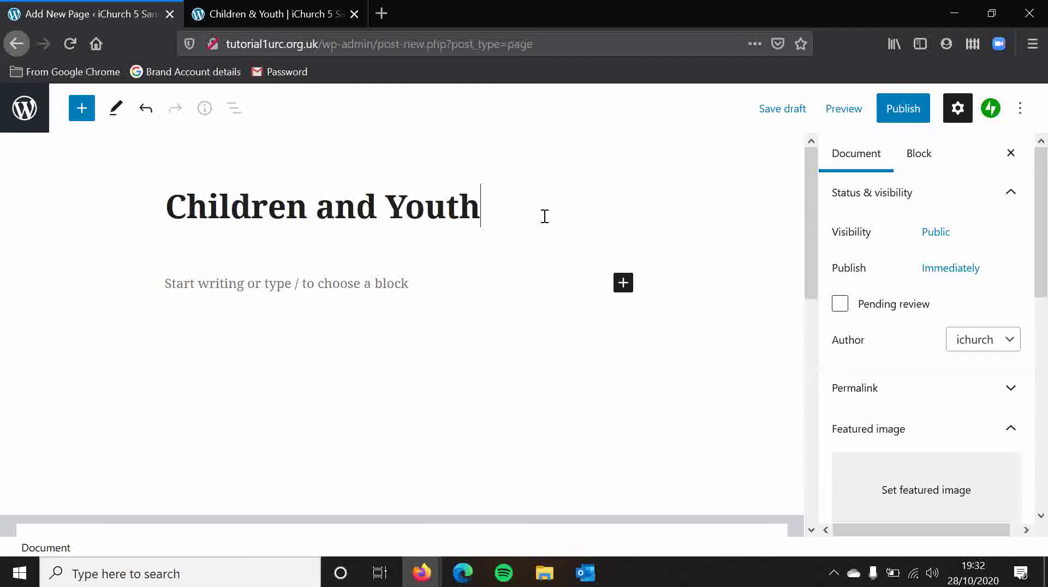
{"action": "left_click", "coordinate": [899, 111]}
{"action": "left_click", "coordinate": [903, 108]}
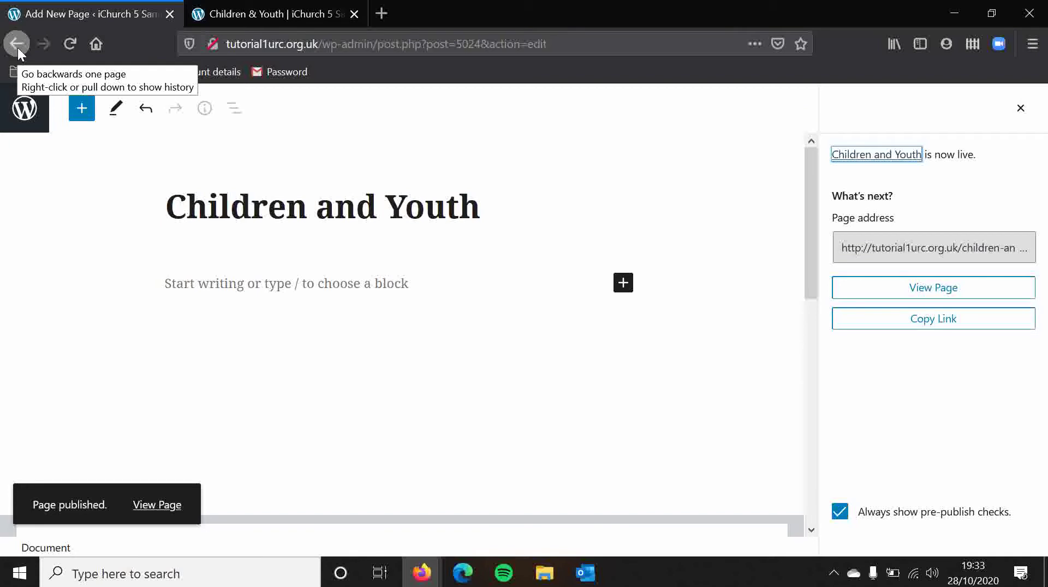
Open the custom layout editor for the new Children and Youth page from the page list and add a section
{"action": "left_click", "coordinate": [25, 108]}
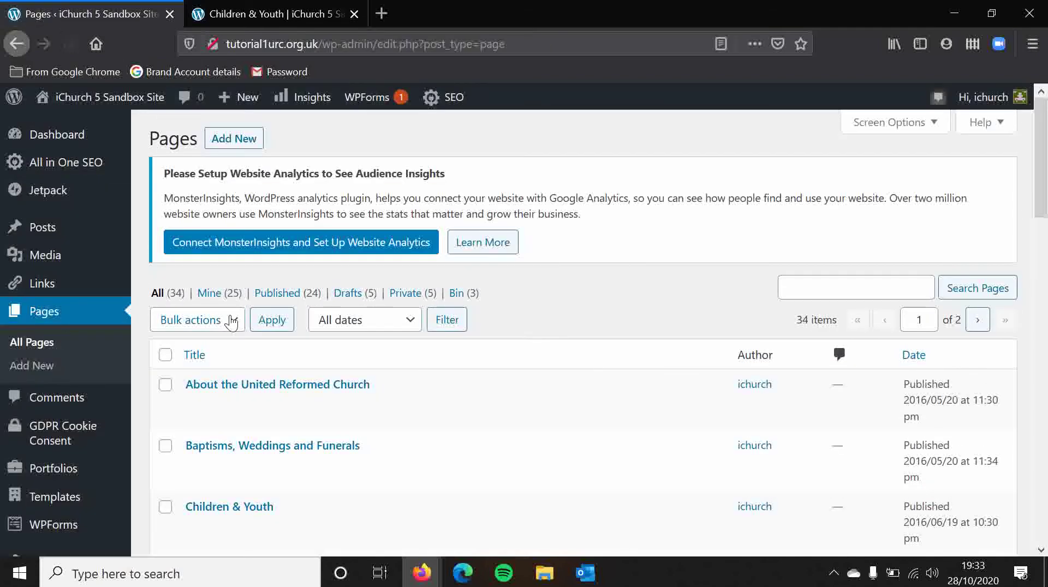
{"action": "scroll", "coordinate": [233, 322], "scroll_direction": "down", "scroll_amount": 2}
{"action": "scroll", "coordinate": [233, 322], "scroll_direction": "down", "scroll_amount": 1}
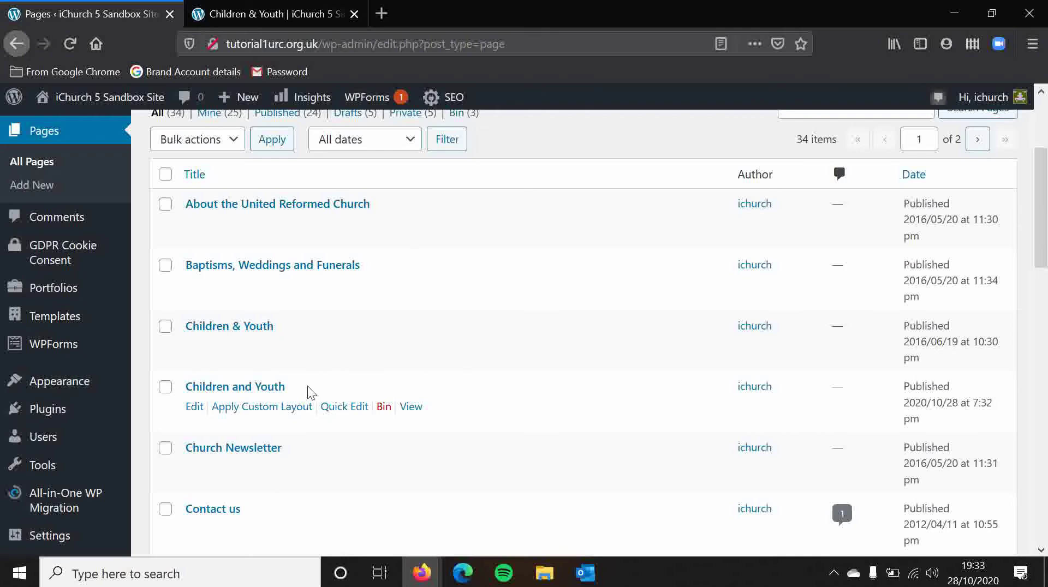
{"action": "left_click", "coordinate": [284, 416]}
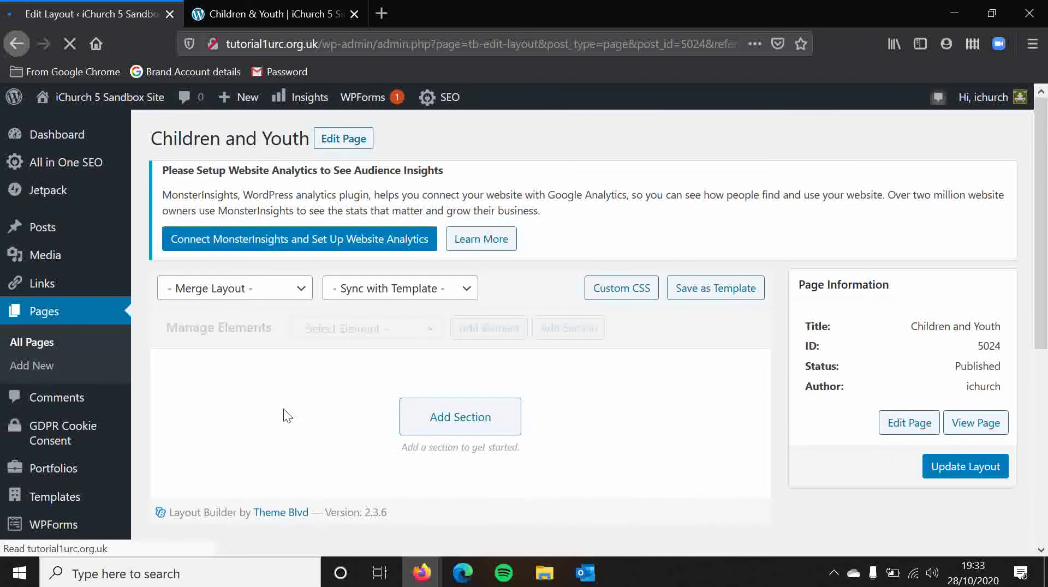
{"action": "scroll", "coordinate": [507, 294], "scroll_direction": "down", "scroll_amount": 3}
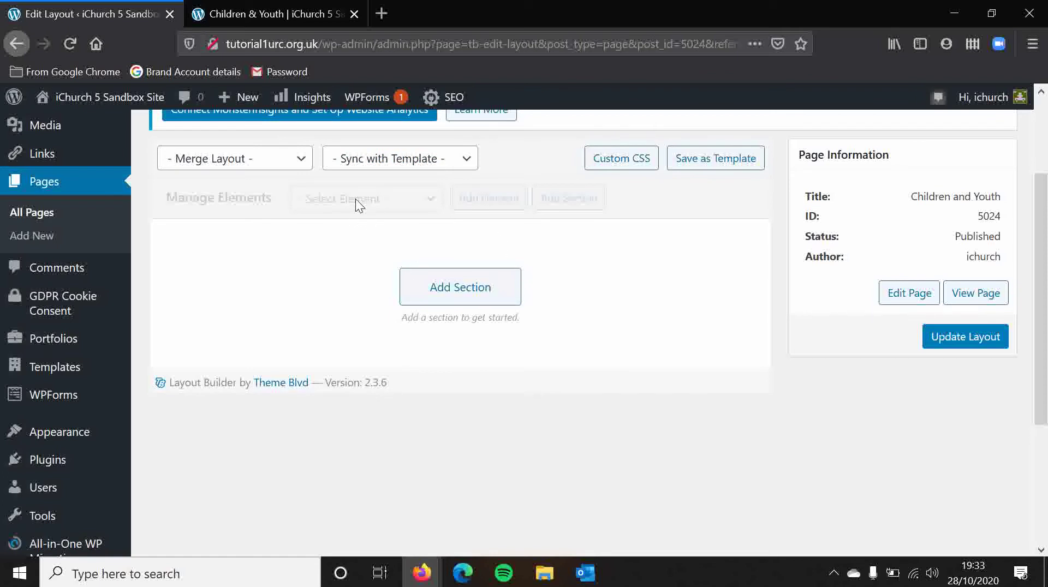
{"action": "left_click", "coordinate": [429, 288]}
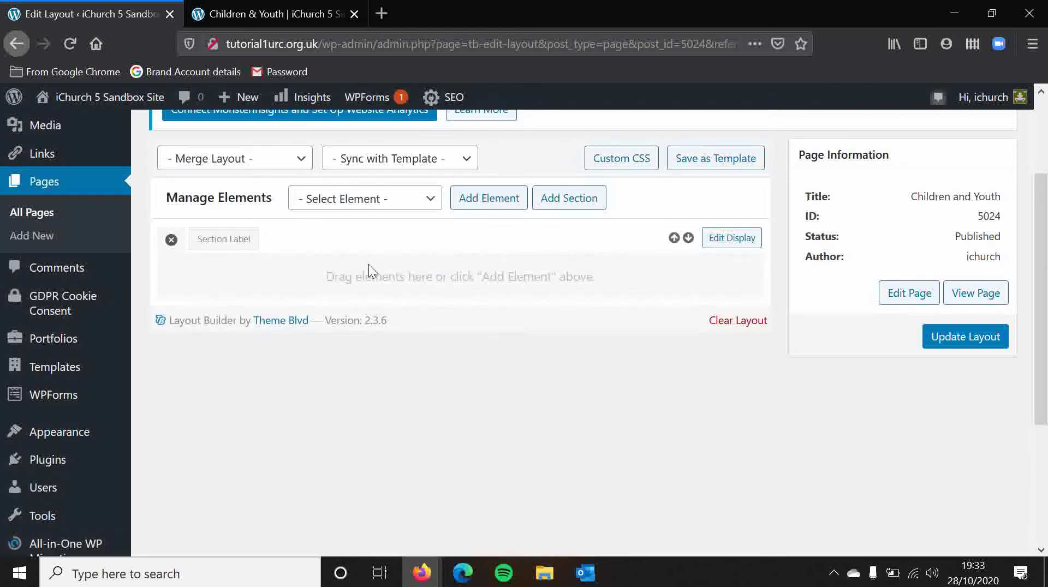
Examine the element types available for the layout, especially the post options such as Post Grid, Post List and Post Showcase
{"action": "left_click", "coordinate": [355, 202]}
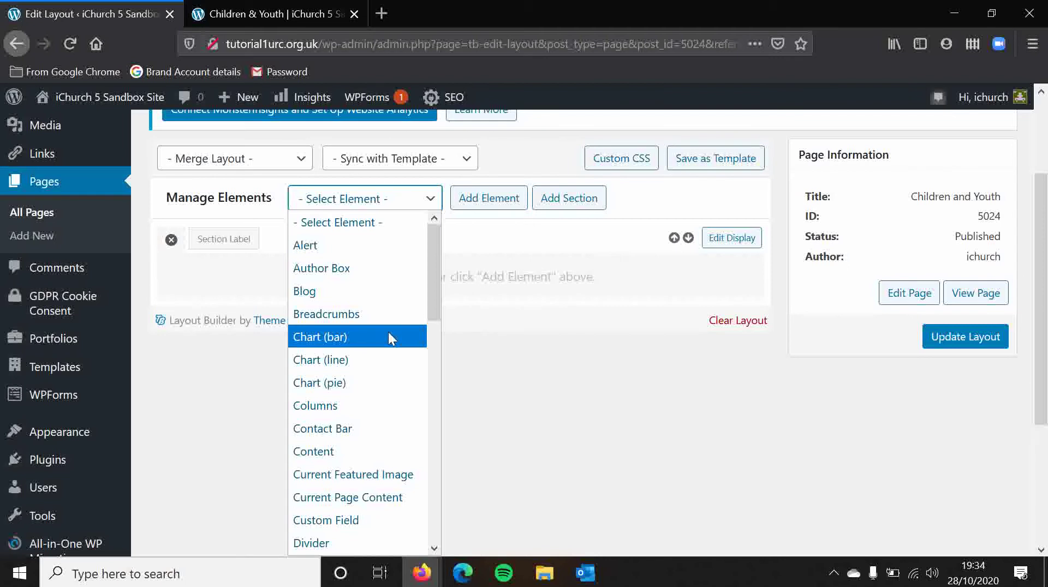
{"action": "scroll", "coordinate": [388, 338], "scroll_direction": "down", "scroll_amount": 5}
{"action": "left_click", "coordinate": [554, 407]}
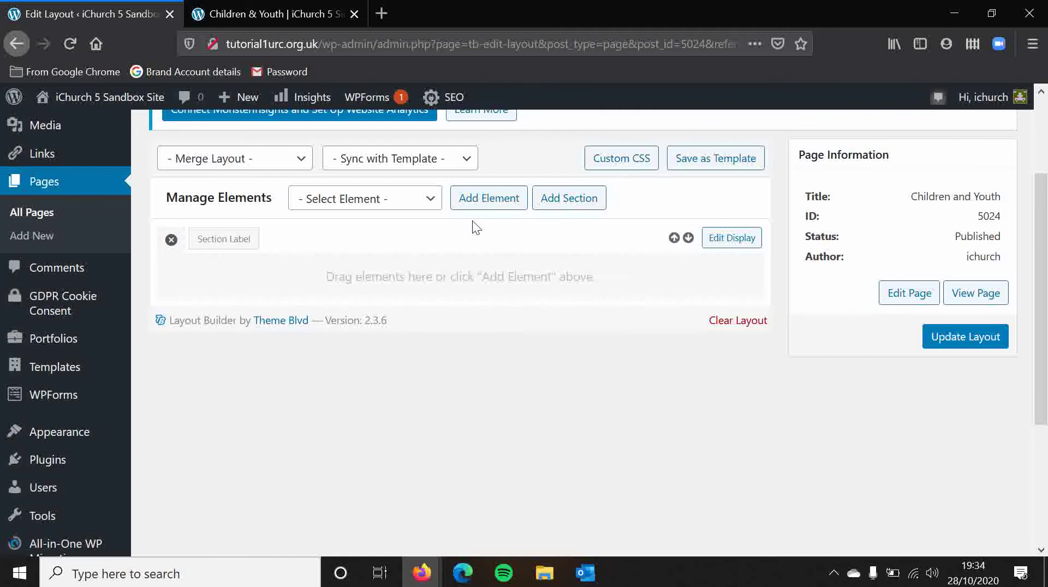
{"action": "left_click", "coordinate": [434, 213]}
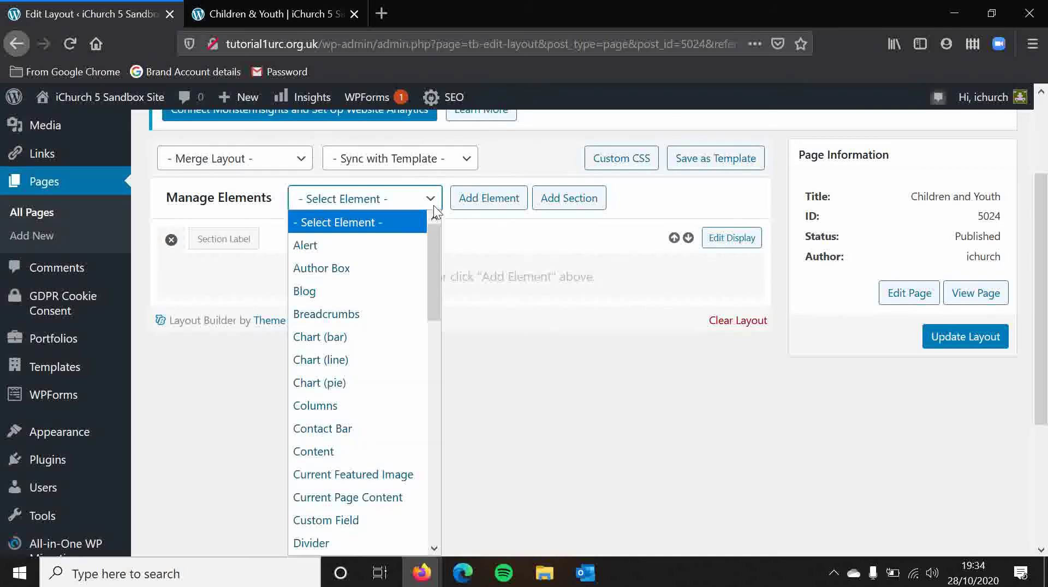
{"action": "scroll", "coordinate": [399, 415], "scroll_direction": "down", "scroll_amount": 2}
{"action": "scroll", "coordinate": [399, 414], "scroll_direction": "down", "scroll_amount": 1}
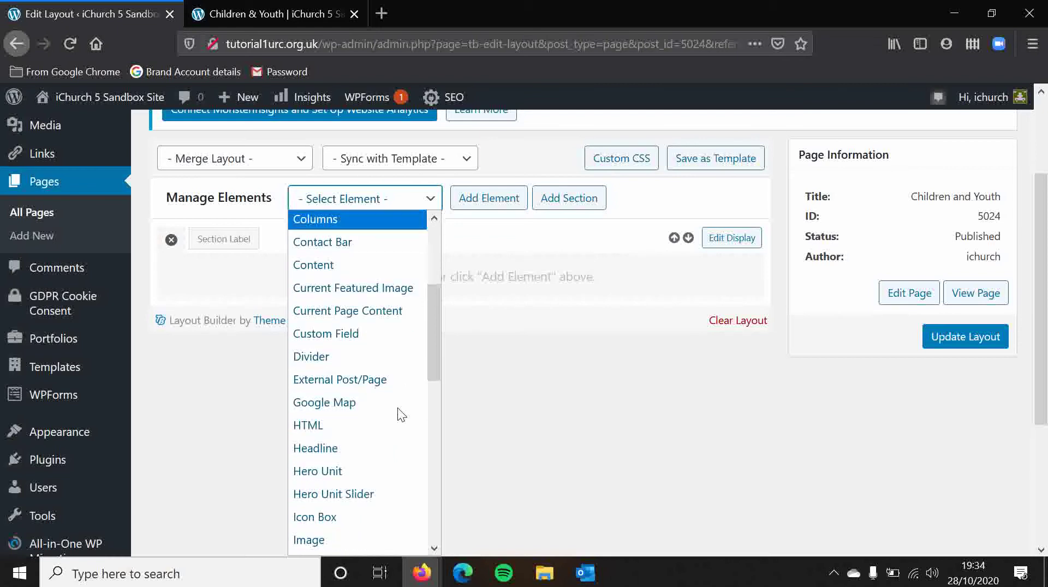
{"action": "scroll", "coordinate": [393, 375], "scroll_direction": "down", "scroll_amount": 6}
{"action": "scroll", "coordinate": [394, 377], "scroll_direction": "up", "scroll_amount": 3}
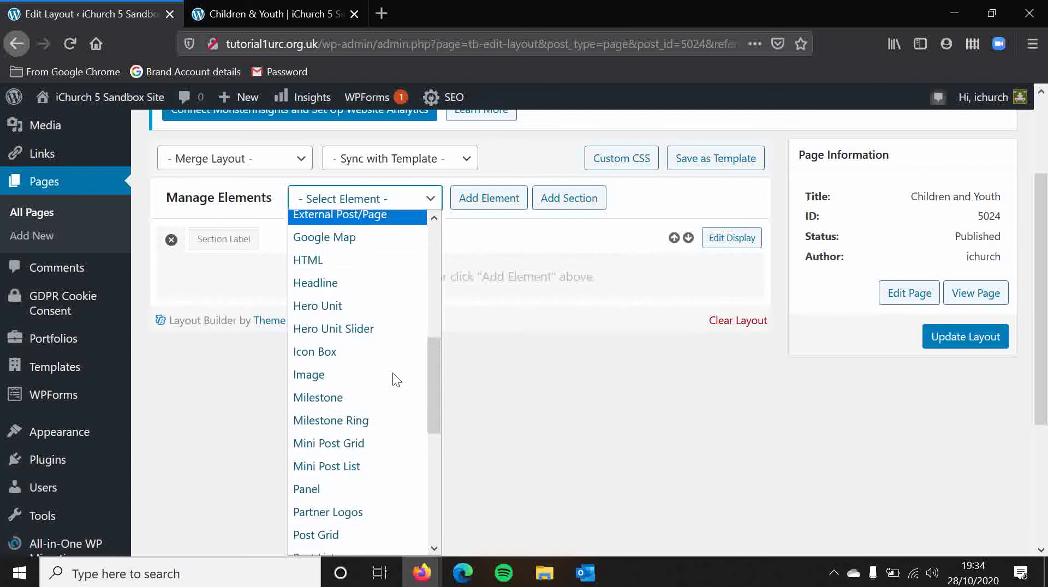
{"action": "left_click", "coordinate": [395, 200]}
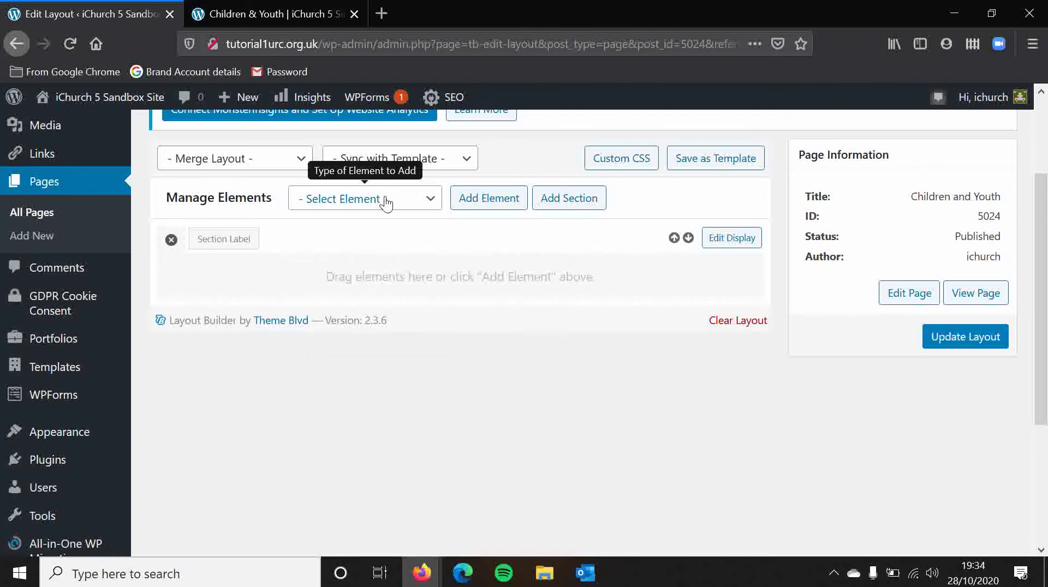
{"action": "left_click", "coordinate": [386, 203]}
{"action": "scroll", "coordinate": [395, 328], "scroll_direction": "down", "scroll_amount": 6}
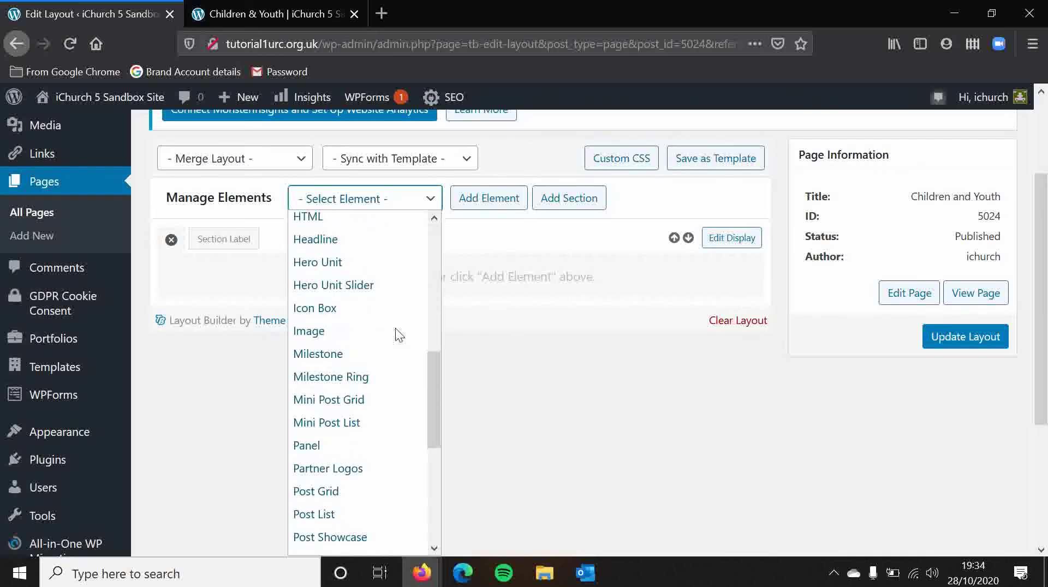
{"action": "scroll", "coordinate": [395, 329], "scroll_direction": "down", "scroll_amount": 3}
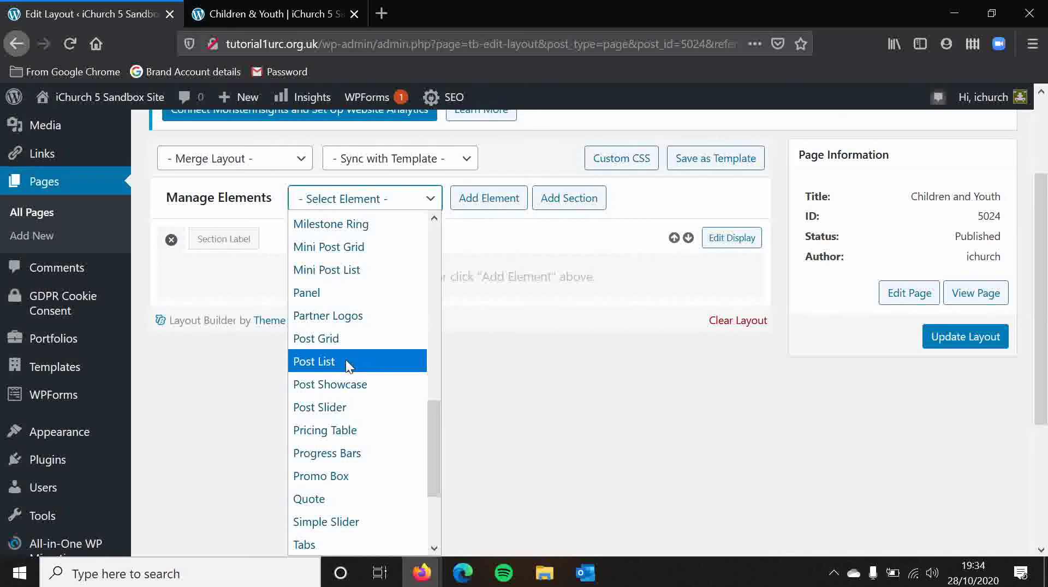
Open the Mission and Sermons pages under Church Life on the live site to see how their post lists are displayed
{"action": "left_click", "coordinate": [247, 13]}
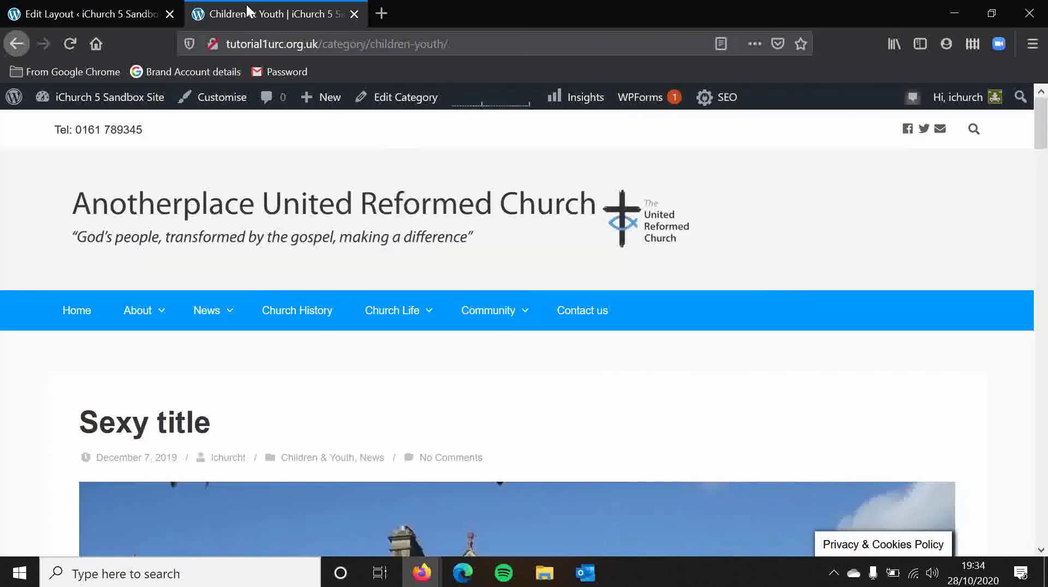
{"action": "mouse_move", "coordinate": [425, 315]}
{"action": "left_click", "coordinate": [392, 382]}
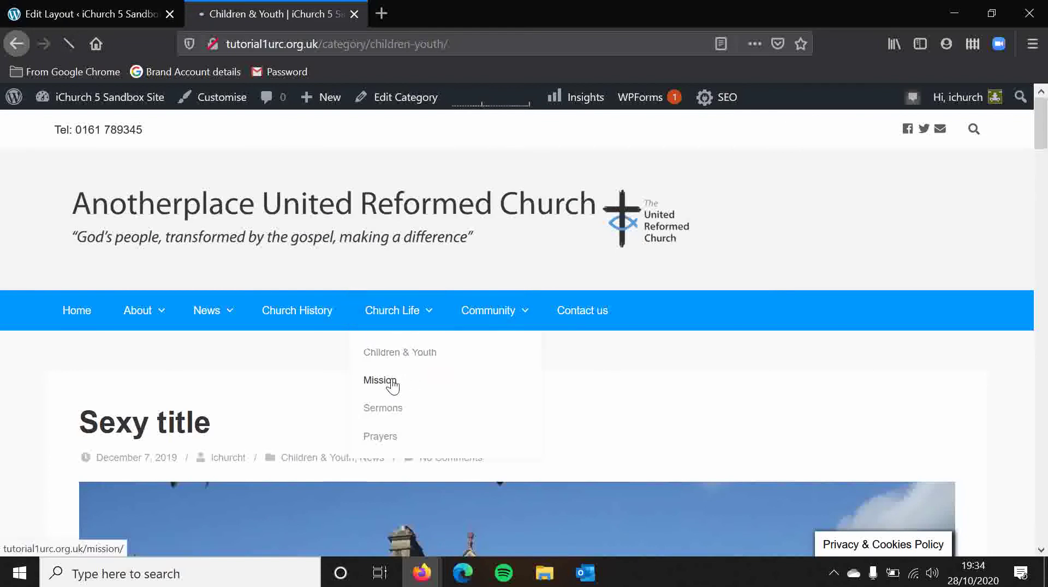
{"action": "scroll", "coordinate": [235, 344], "scroll_direction": "down", "scroll_amount": 2}
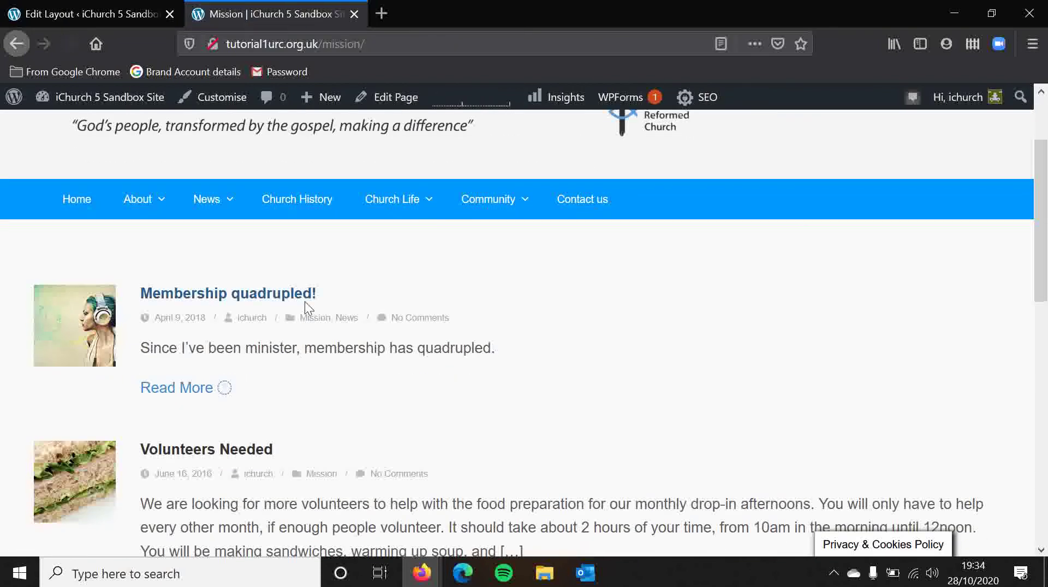
{"action": "mouse_move", "coordinate": [392, 207]}
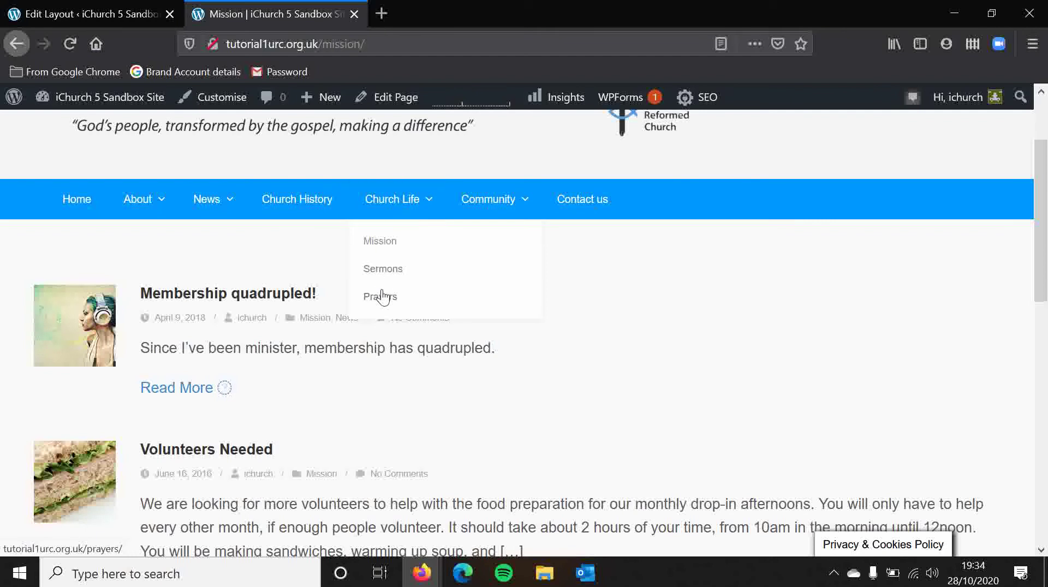
{"action": "left_click", "coordinate": [369, 275]}
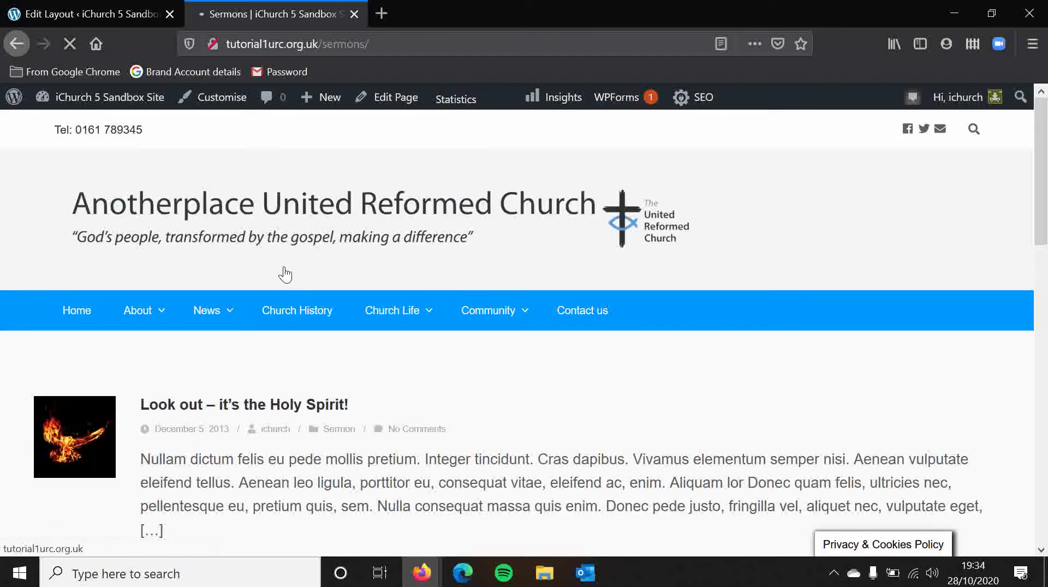
Open the Prayers page under Church Life on the live site and examine its post list and the rest of its layout
{"action": "scroll", "coordinate": [341, 415], "scroll_direction": "down", "scroll_amount": 2}
{"action": "mouse_move", "coordinate": [393, 211]}
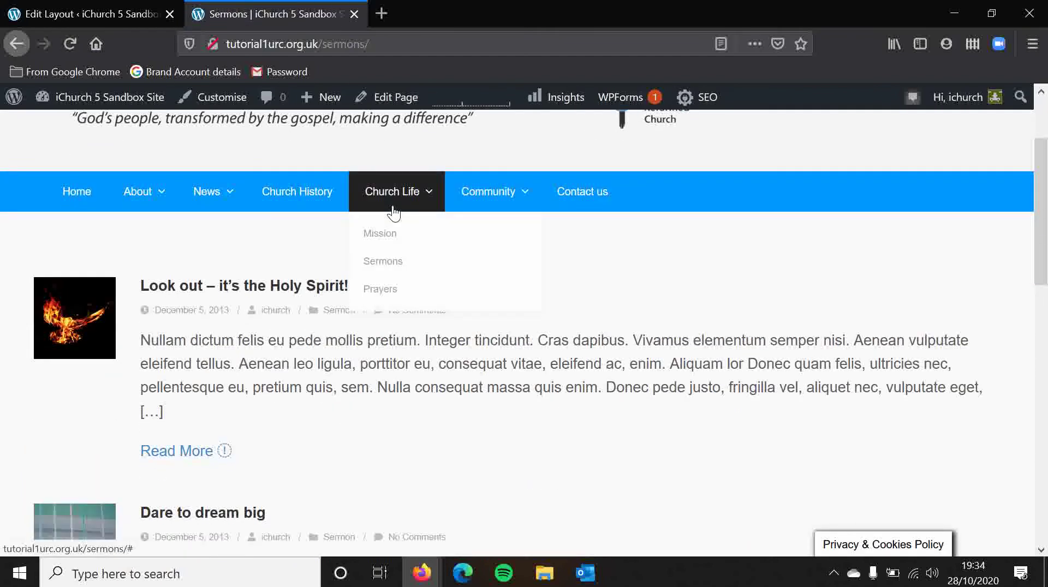
{"action": "left_click", "coordinate": [388, 290]}
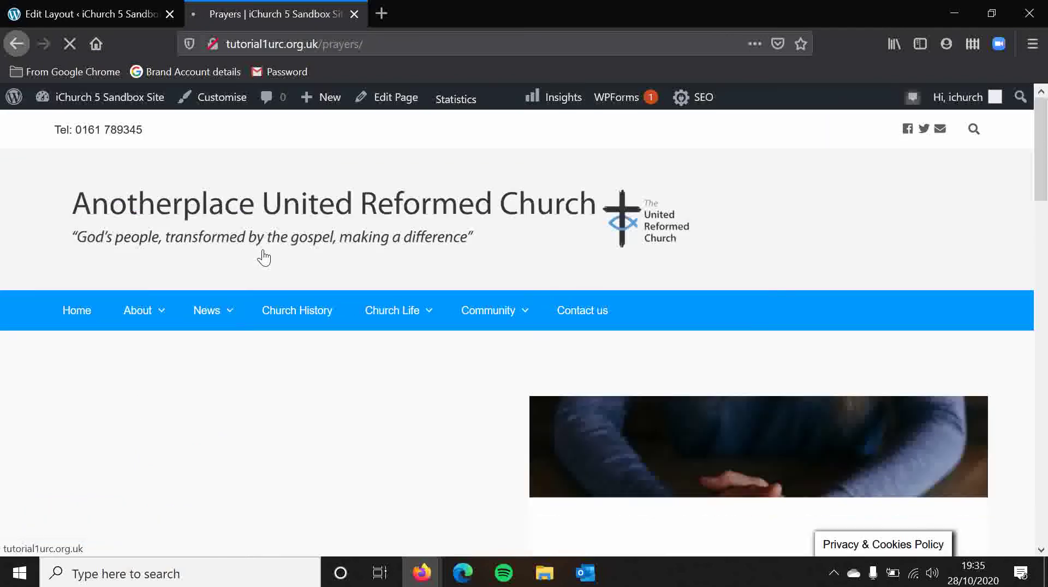
{"action": "scroll", "coordinate": [157, 392], "scroll_direction": "down", "scroll_amount": 4}
{"action": "scroll", "coordinate": [158, 397], "scroll_direction": "up", "scroll_amount": 2}
{"action": "scroll", "coordinate": [158, 398], "scroll_direction": "down", "scroll_amount": 10}
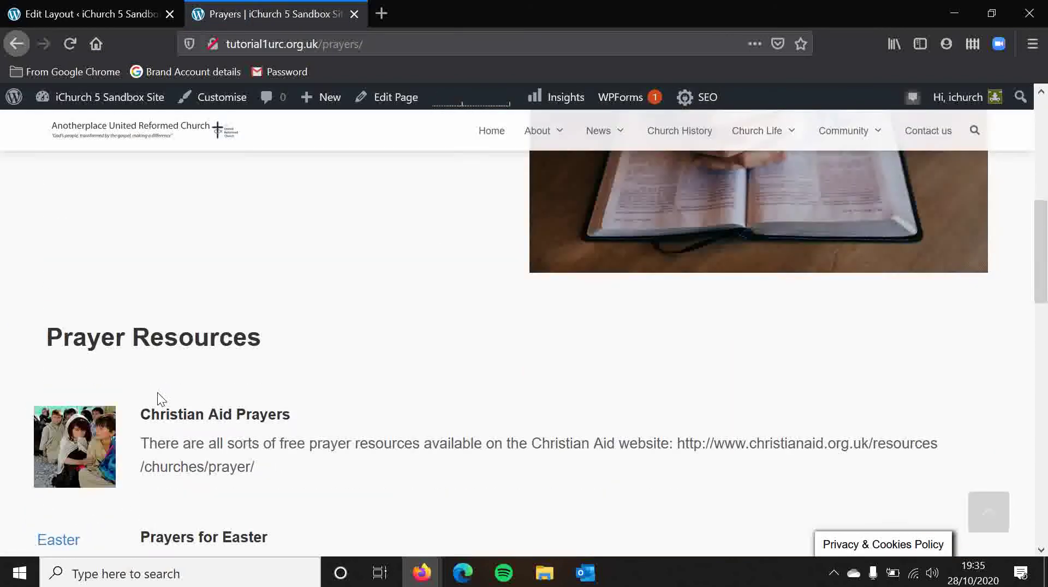
{"action": "scroll", "coordinate": [300, 334], "scroll_direction": "down", "scroll_amount": 7}
{"action": "scroll", "coordinate": [299, 334], "scroll_direction": "up", "scroll_amount": 10}
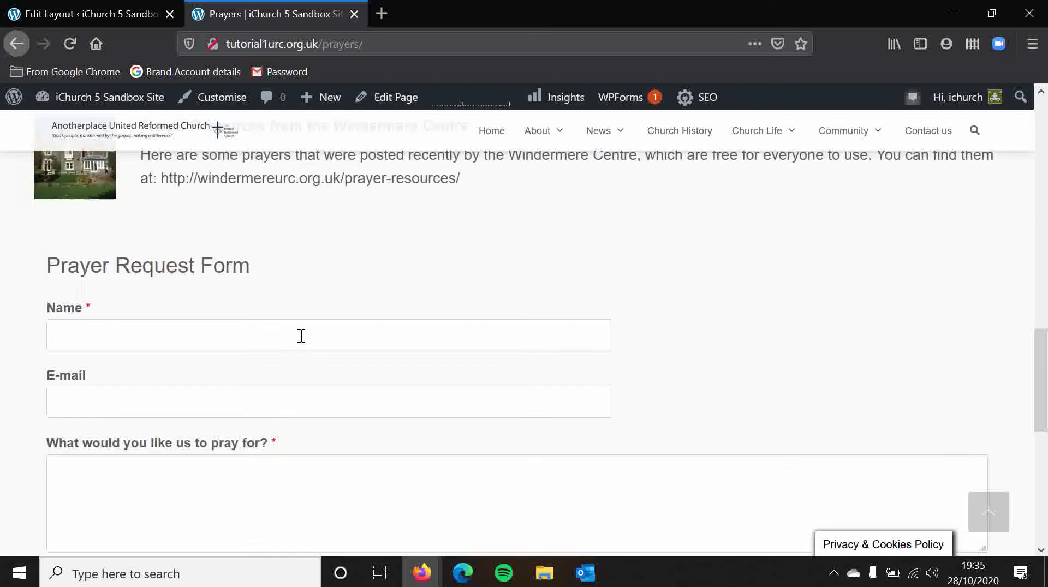
Return to the Children and Youth layout editor, add a Post List element to the section, and save the layout
{"action": "left_click", "coordinate": [120, 3]}
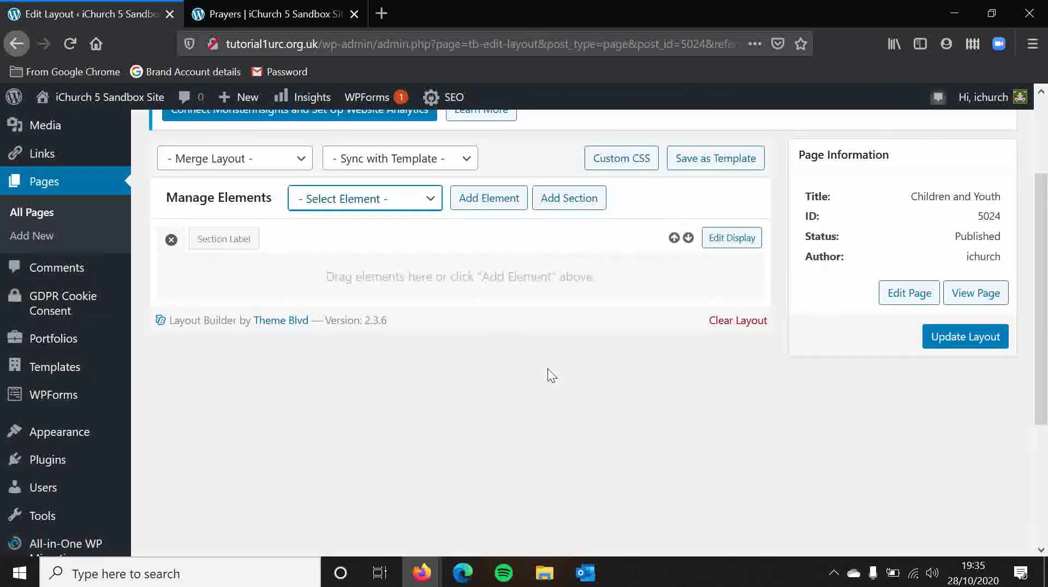
{"action": "scroll", "coordinate": [547, 368], "scroll_direction": "up", "scroll_amount": 2}
{"action": "left_click", "coordinate": [369, 257]}
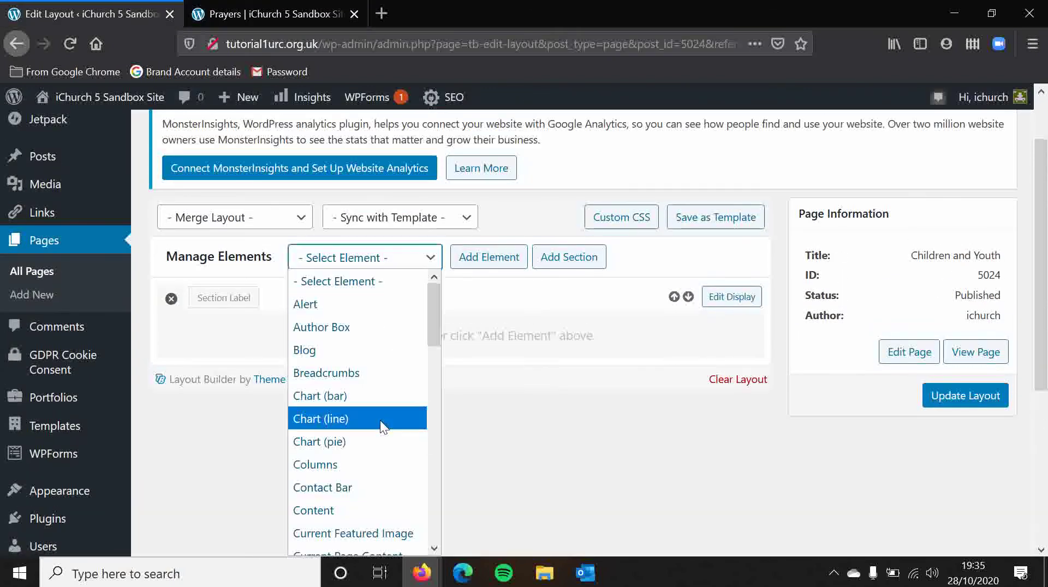
{"action": "scroll", "coordinate": [376, 423], "scroll_direction": "down", "scroll_amount": 6}
{"action": "left_click", "coordinate": [357, 471]}
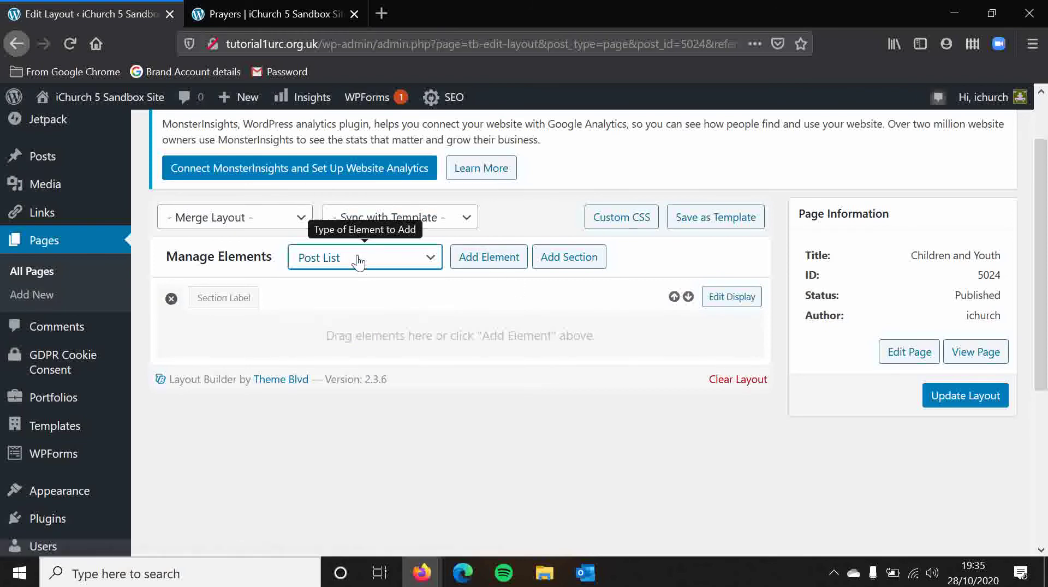
{"action": "left_click", "coordinate": [489, 258]}
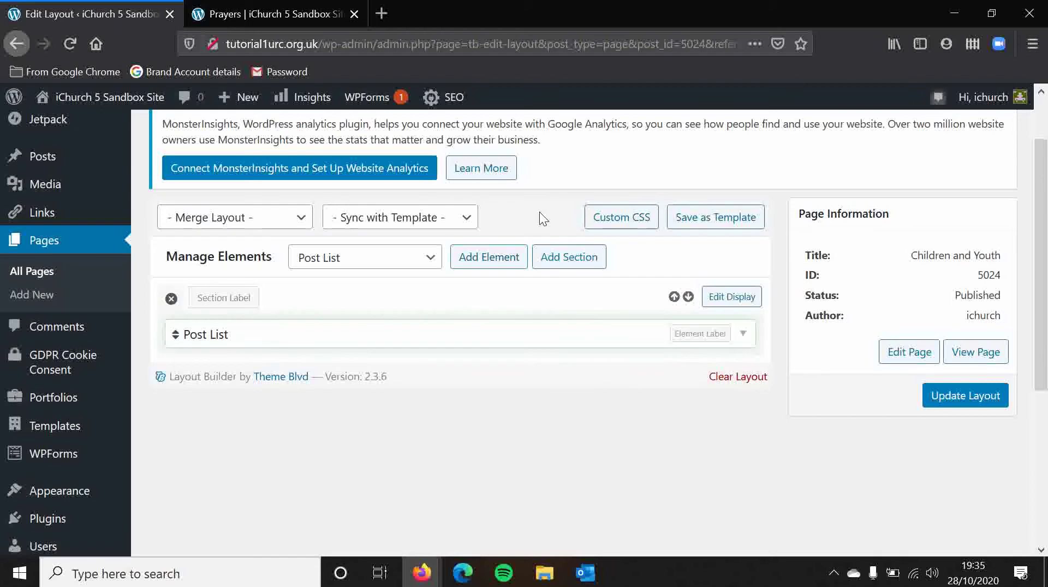
{"action": "left_click", "coordinate": [956, 406]}
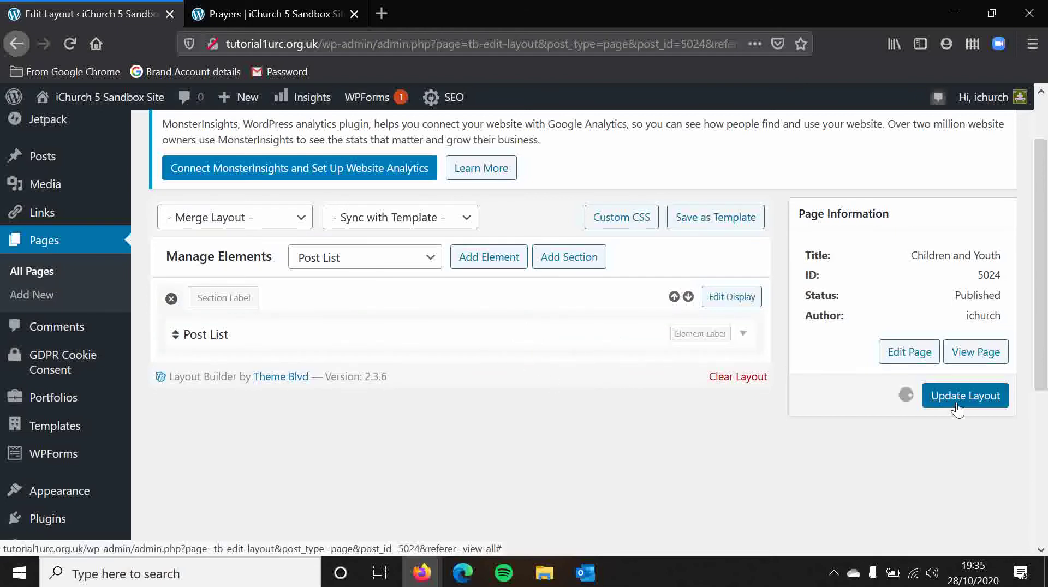
Configure the Post List element to pull its posts by category from Children & Youth only
{"action": "left_click", "coordinate": [744, 338]}
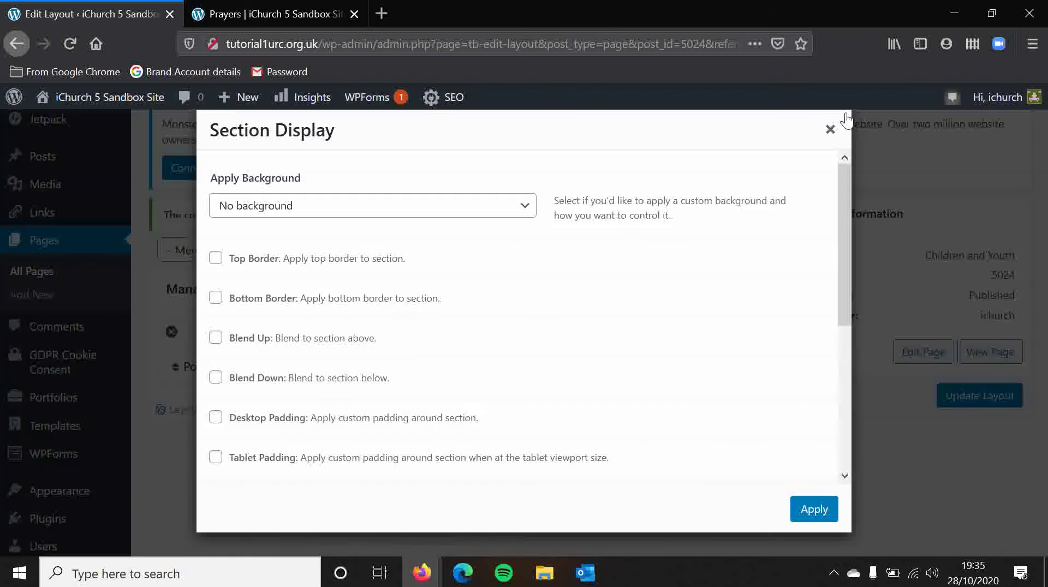
{"action": "left_click", "coordinate": [829, 130]}
{"action": "left_click", "coordinate": [743, 365]}
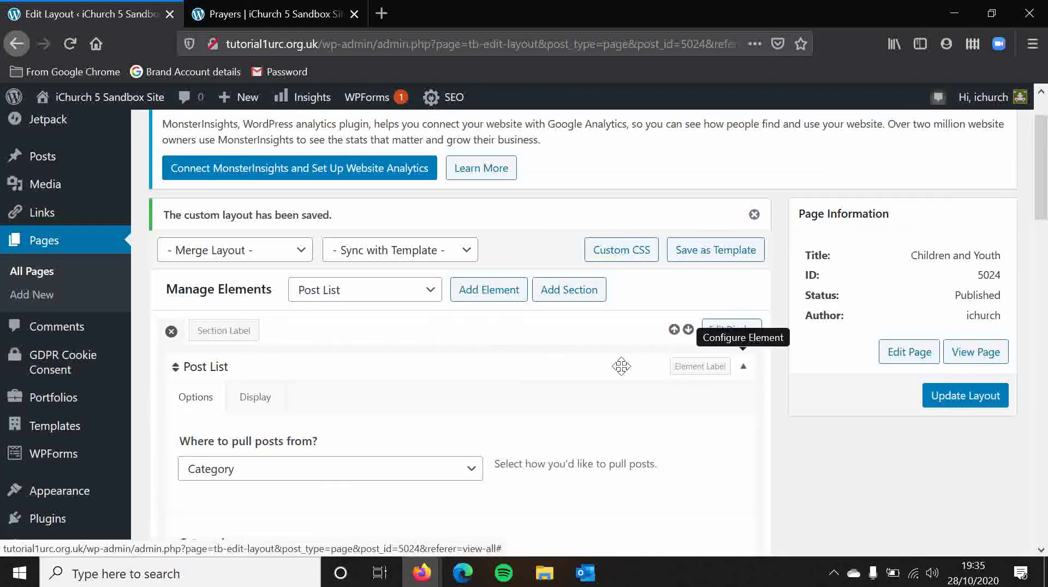
{"action": "scroll", "coordinate": [397, 391], "scroll_direction": "down", "scroll_amount": 3}
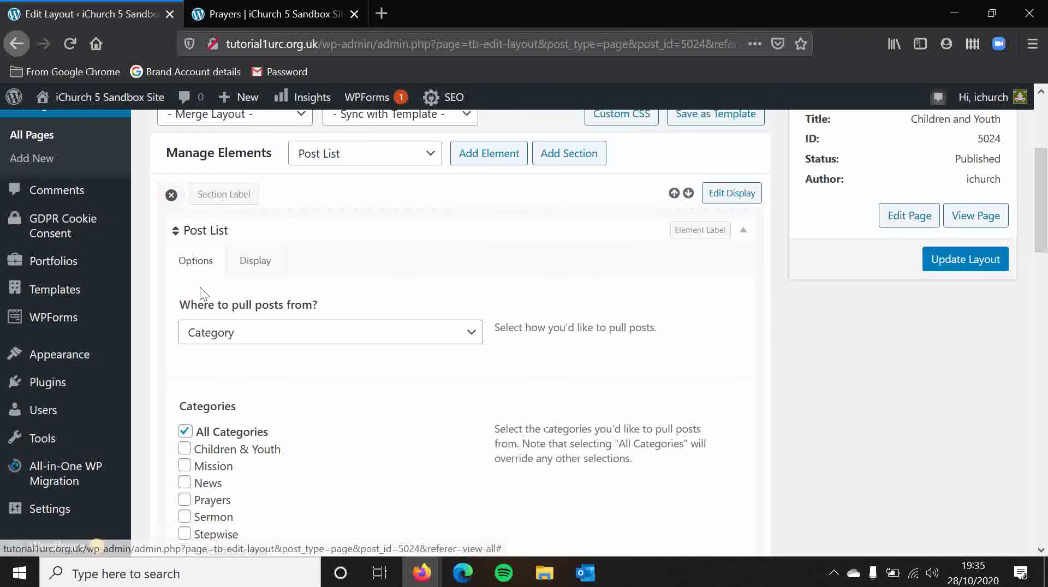
{"action": "left_click", "coordinate": [223, 341]}
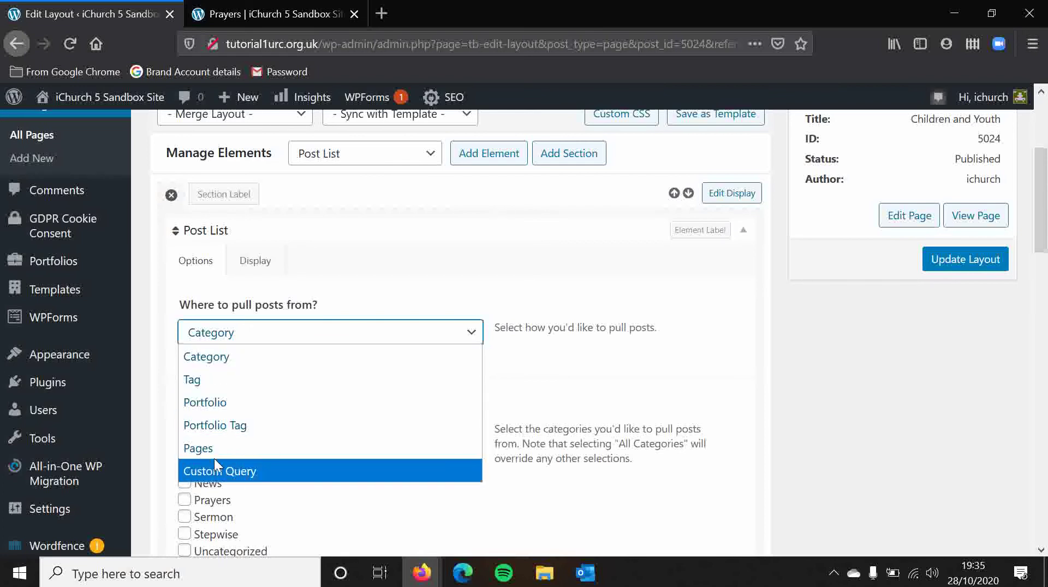
{"action": "left_click", "coordinate": [195, 361]}
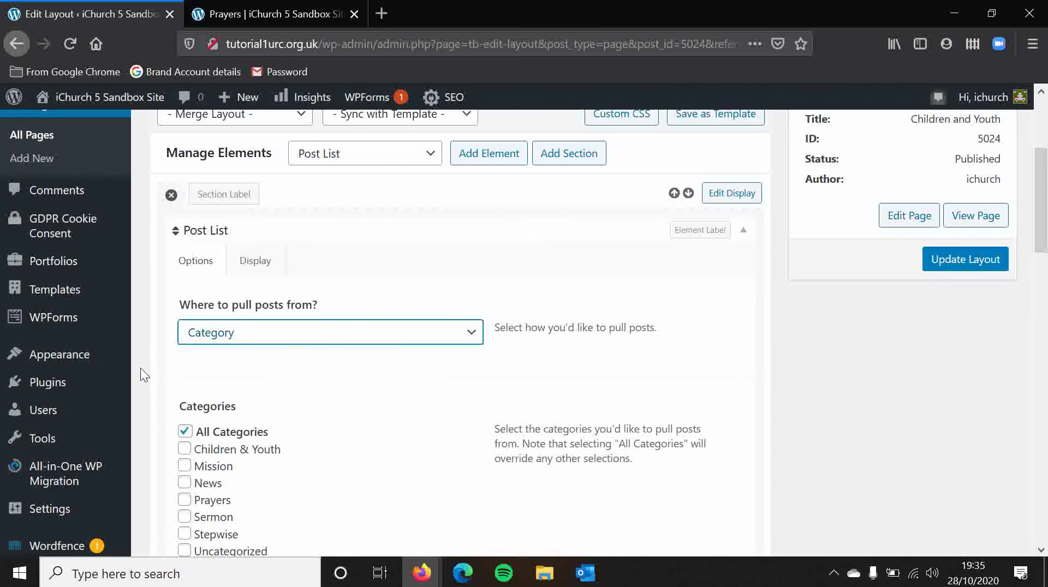
{"action": "left_click", "coordinate": [155, 363]}
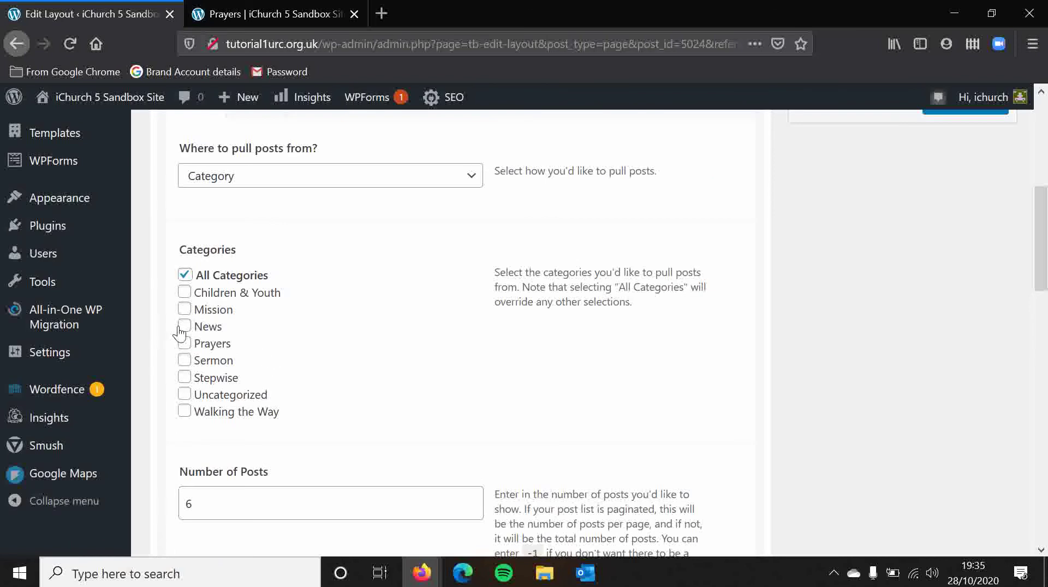
{"action": "left_click", "coordinate": [185, 293]}
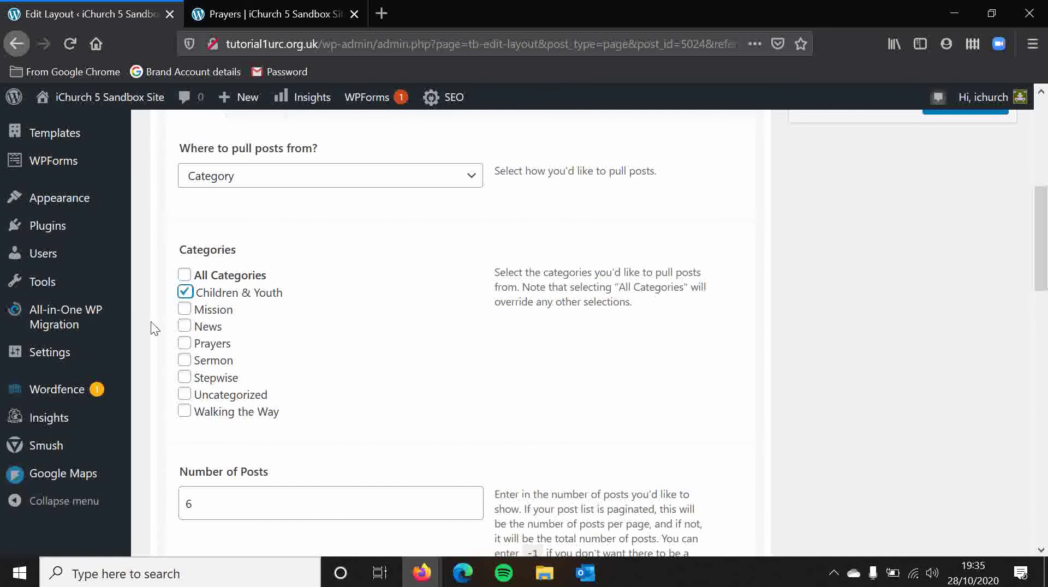
Review the Post List's number, order, display, featured image, meta and read-more options, keep the List display, and save the layout
{"action": "scroll", "coordinate": [151, 322], "scroll_direction": "down", "scroll_amount": 4}
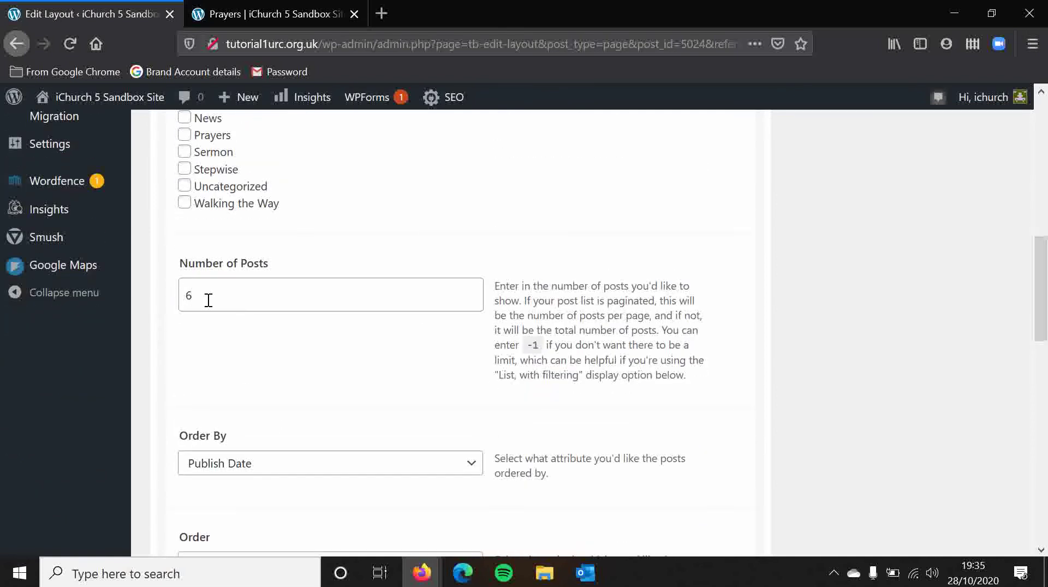
{"action": "scroll", "coordinate": [230, 382], "scroll_direction": "down", "scroll_amount": 5}
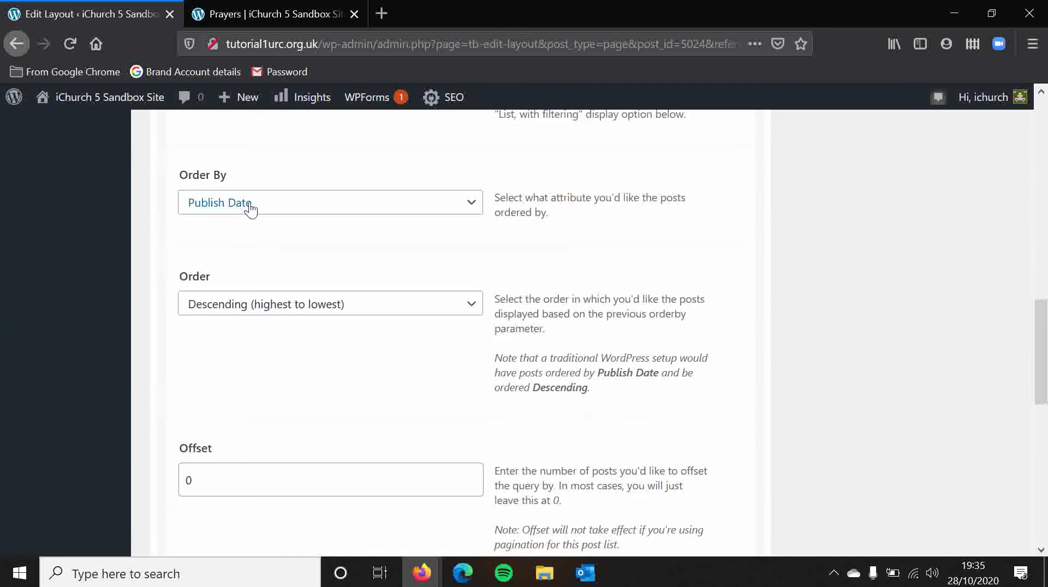
{"action": "scroll", "coordinate": [292, 374], "scroll_direction": "down", "scroll_amount": 6}
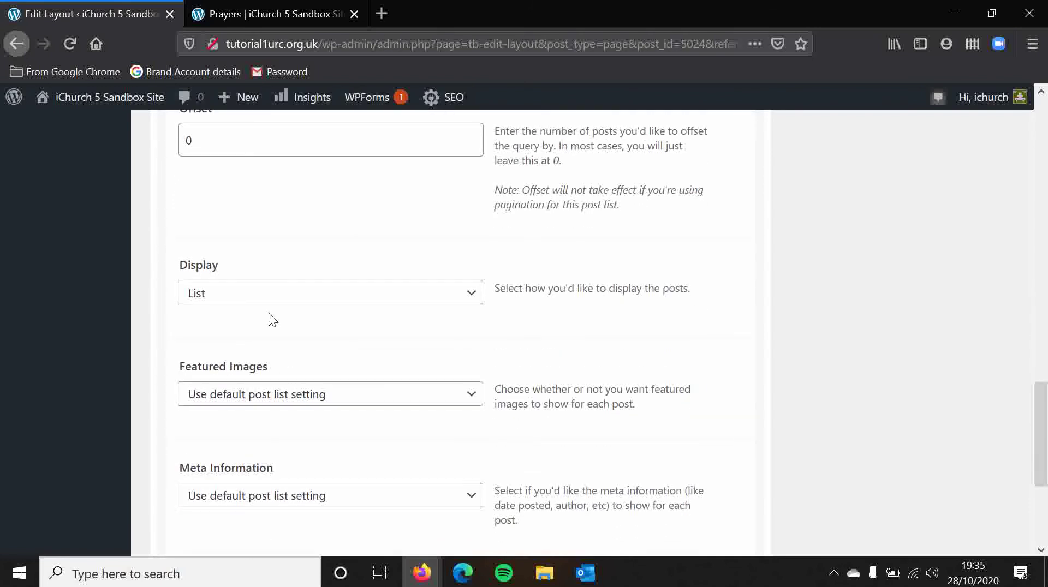
{"action": "left_click", "coordinate": [240, 297]}
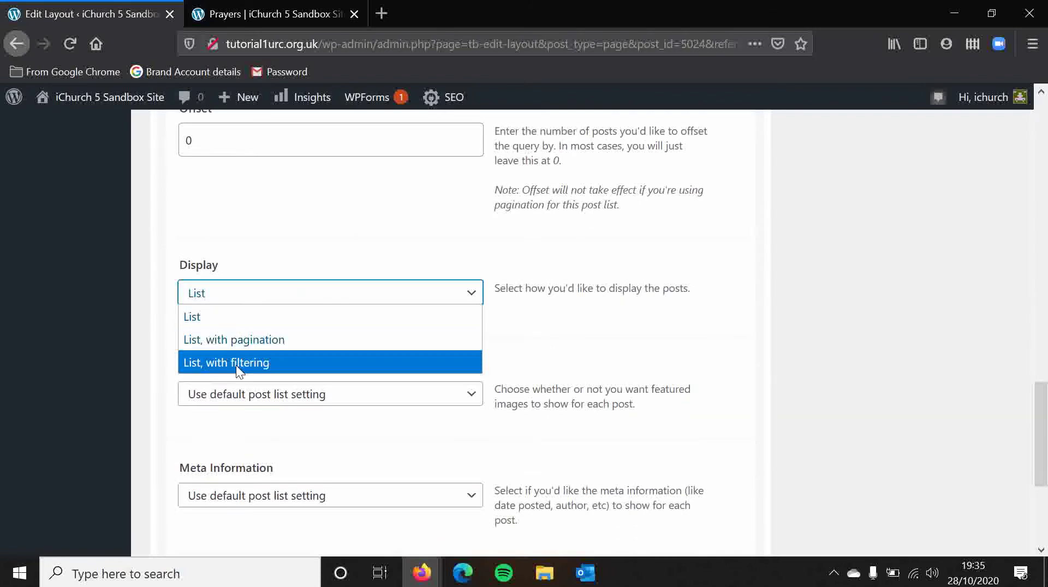
{"action": "left_click", "coordinate": [276, 211]}
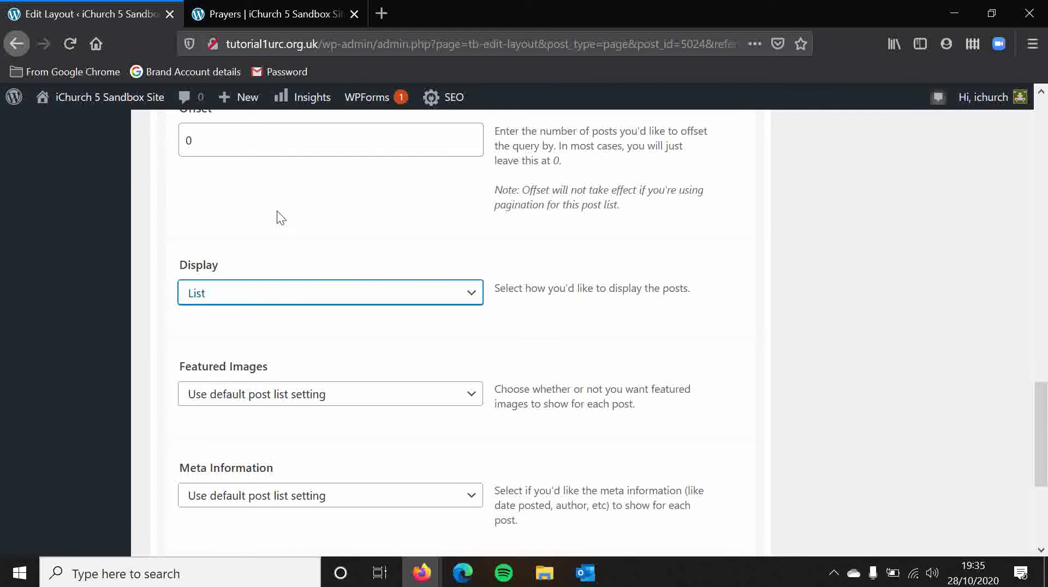
{"action": "scroll", "coordinate": [276, 212], "scroll_direction": "down", "scroll_amount": 3}
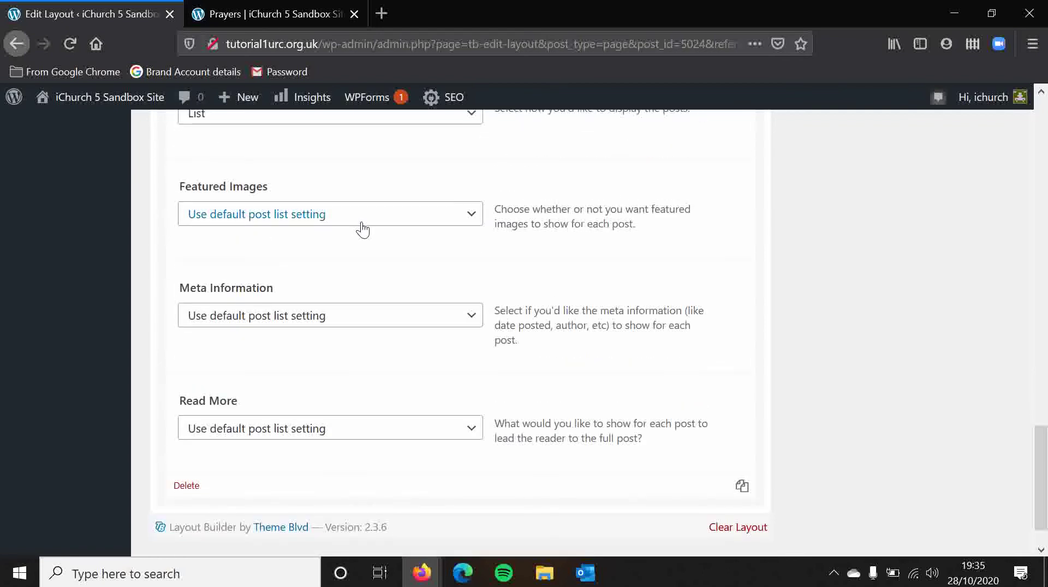
{"action": "scroll", "coordinate": [691, 336], "scroll_direction": "up", "scroll_amount": 3}
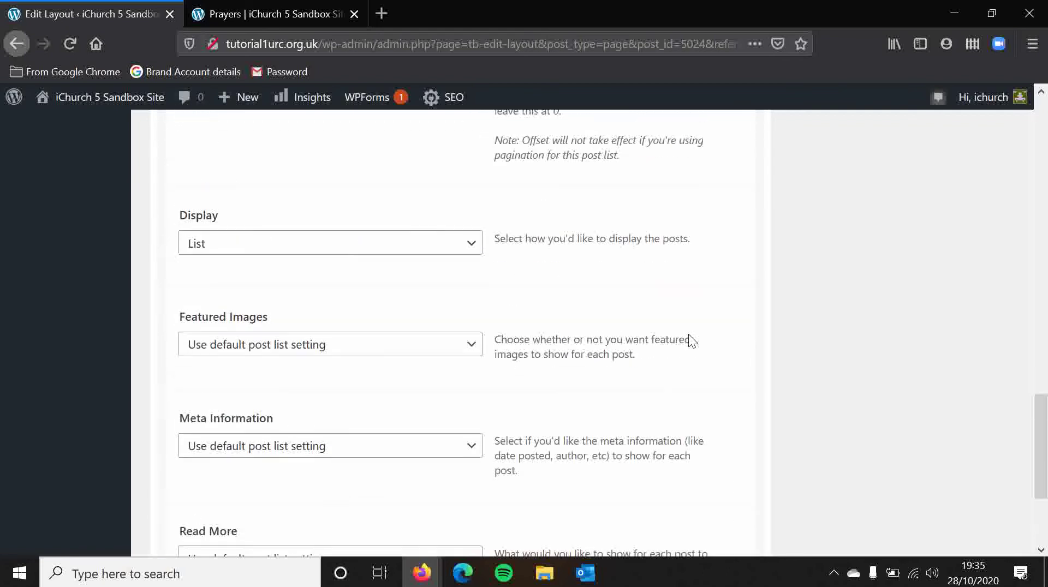
{"action": "scroll", "coordinate": [689, 336], "scroll_direction": "up", "scroll_amount": 12}
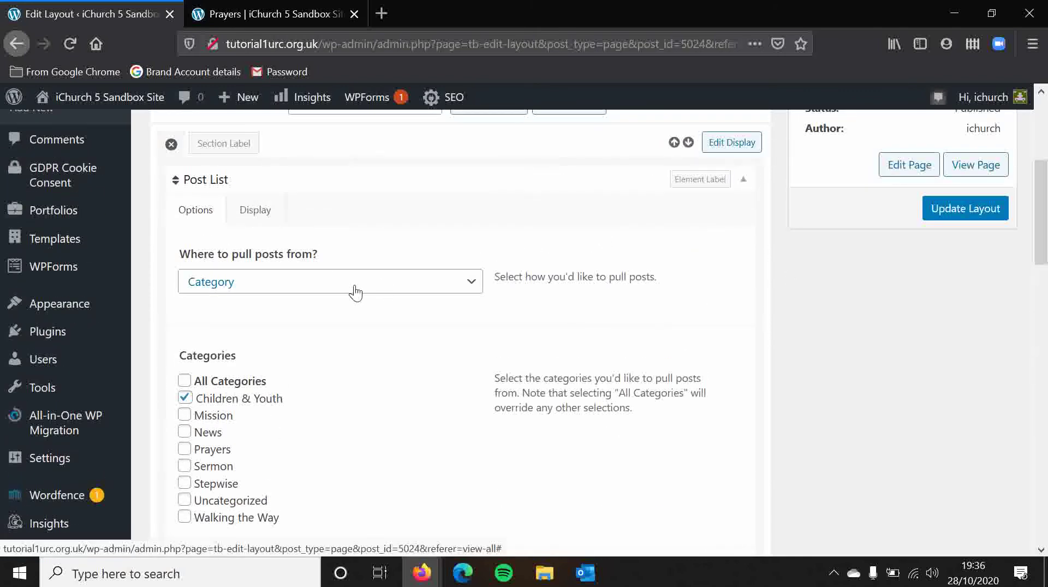
{"action": "left_click", "coordinate": [755, 182]}
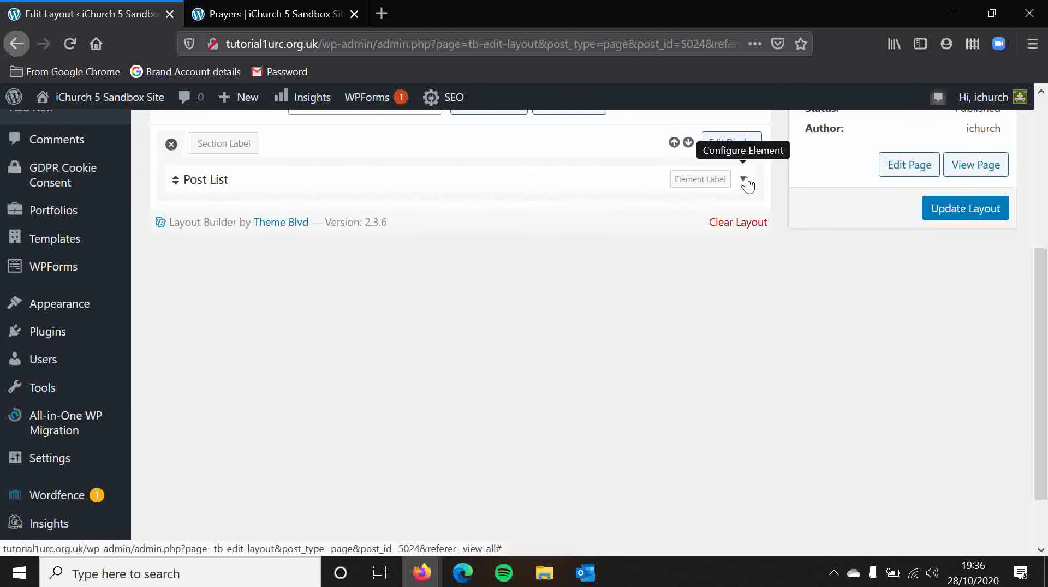
{"action": "left_click", "coordinate": [956, 216]}
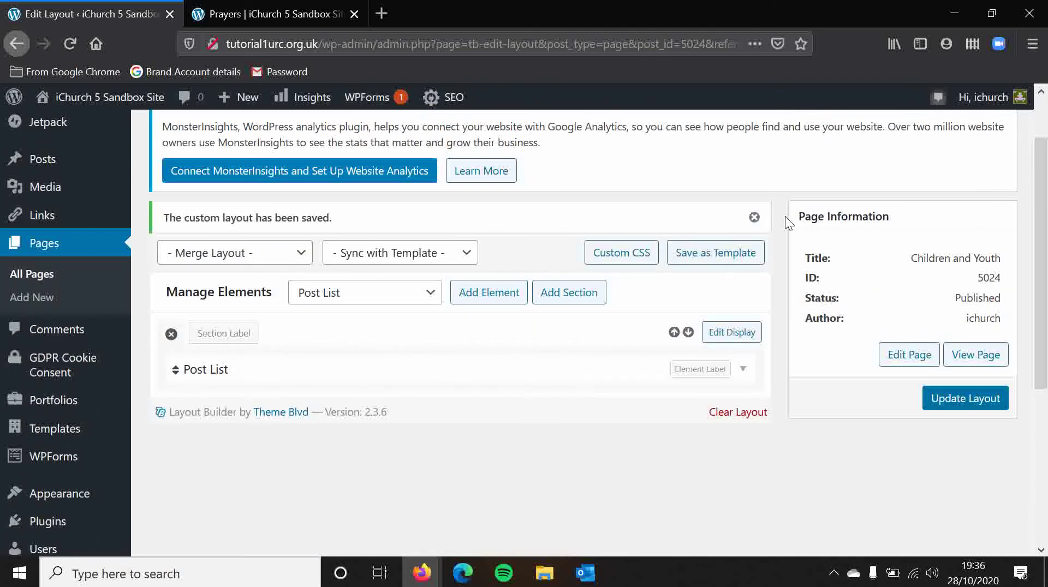
Delete the Post List element from the Children and Youth layout and confirm the deletion
{"action": "left_click", "coordinate": [365, 299]}
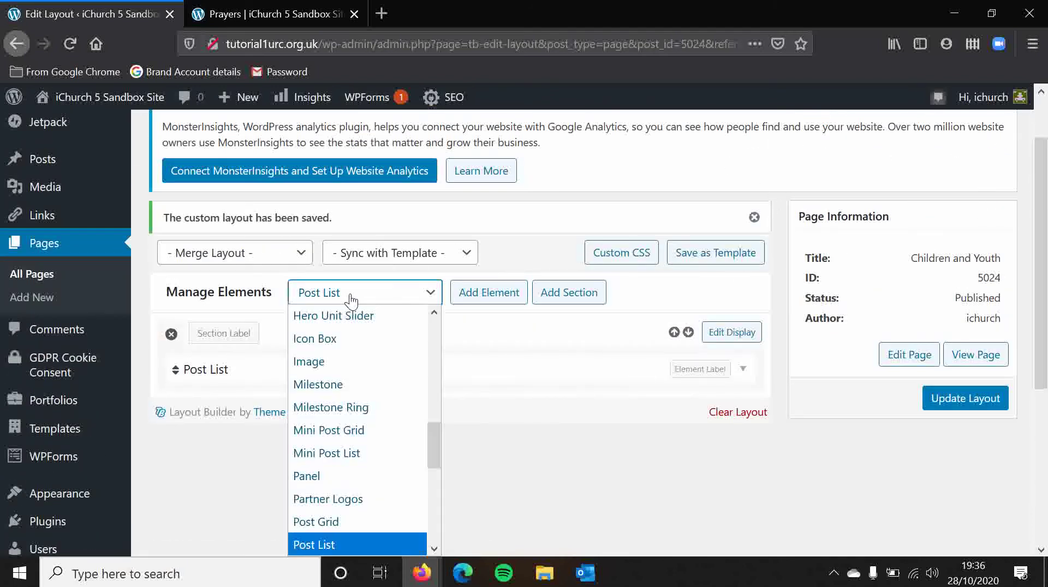
{"action": "left_click", "coordinate": [537, 332]}
{"action": "left_click", "coordinate": [743, 369]}
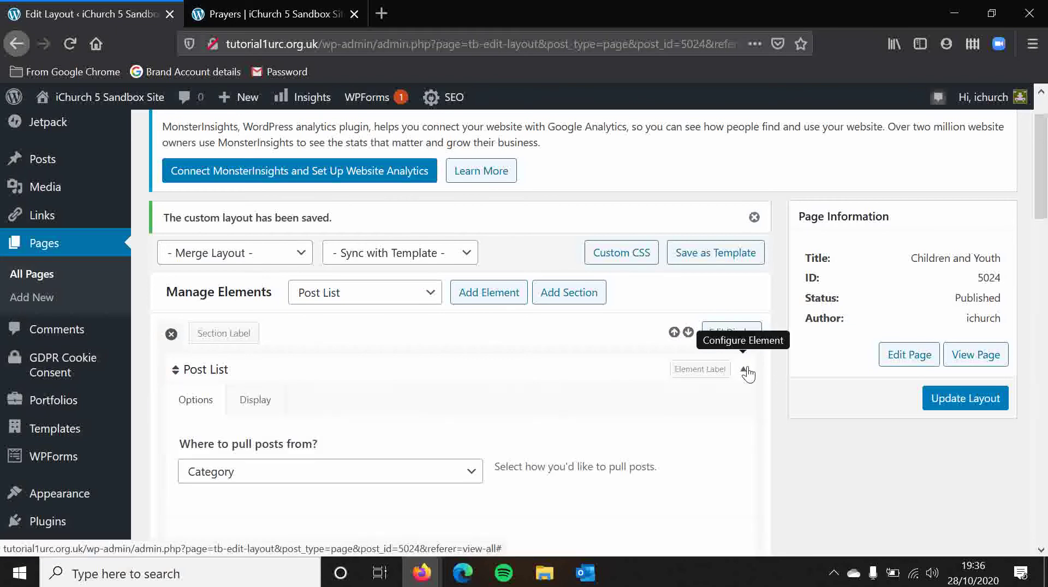
{"action": "scroll", "coordinate": [432, 408], "scroll_direction": "down", "scroll_amount": 4}
{"action": "scroll", "coordinate": [432, 408], "scroll_direction": "down", "scroll_amount": 15}
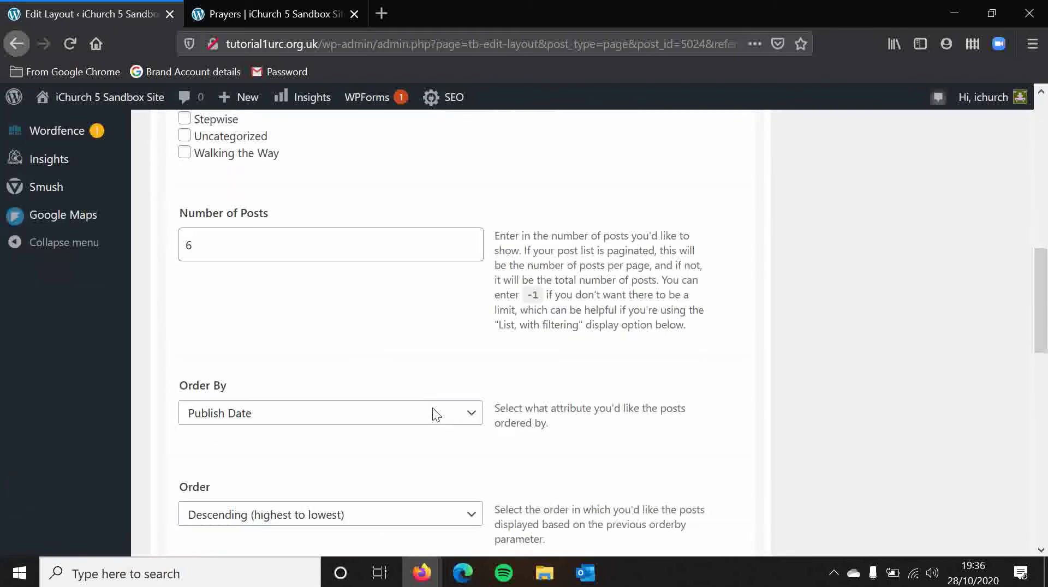
{"action": "scroll", "coordinate": [432, 415], "scroll_direction": "down", "scroll_amount": 2}
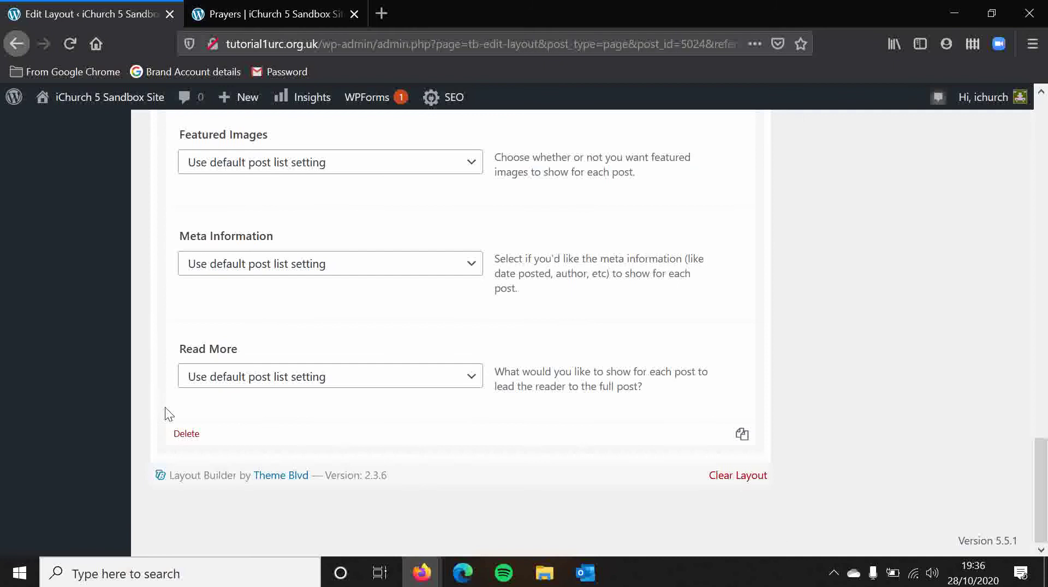
{"action": "left_click", "coordinate": [185, 433]}
{"action": "left_click", "coordinate": [489, 235]}
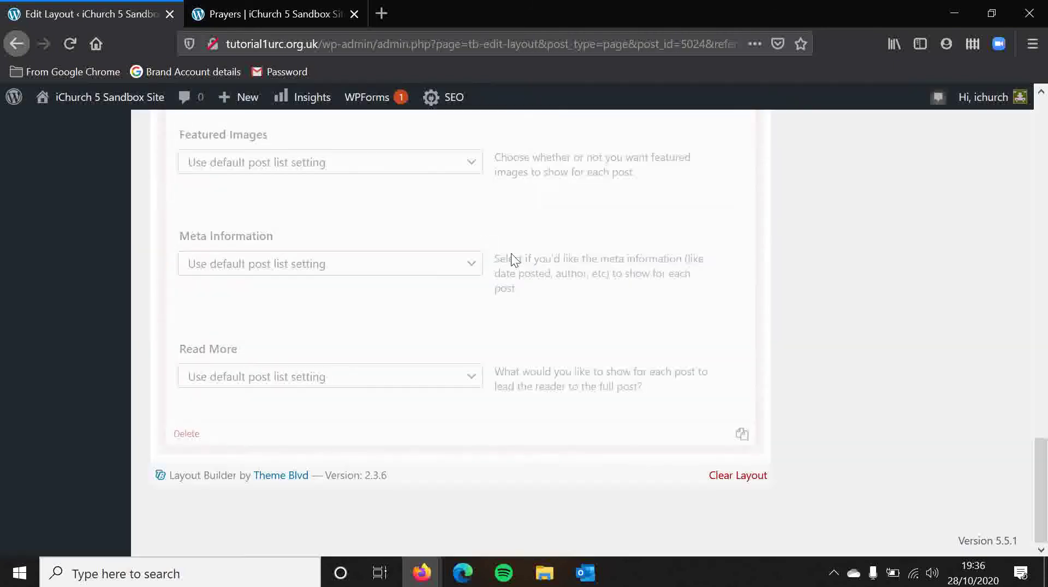
{"action": "scroll", "coordinate": [628, 306], "scroll_direction": "down", "scroll_amount": 3}
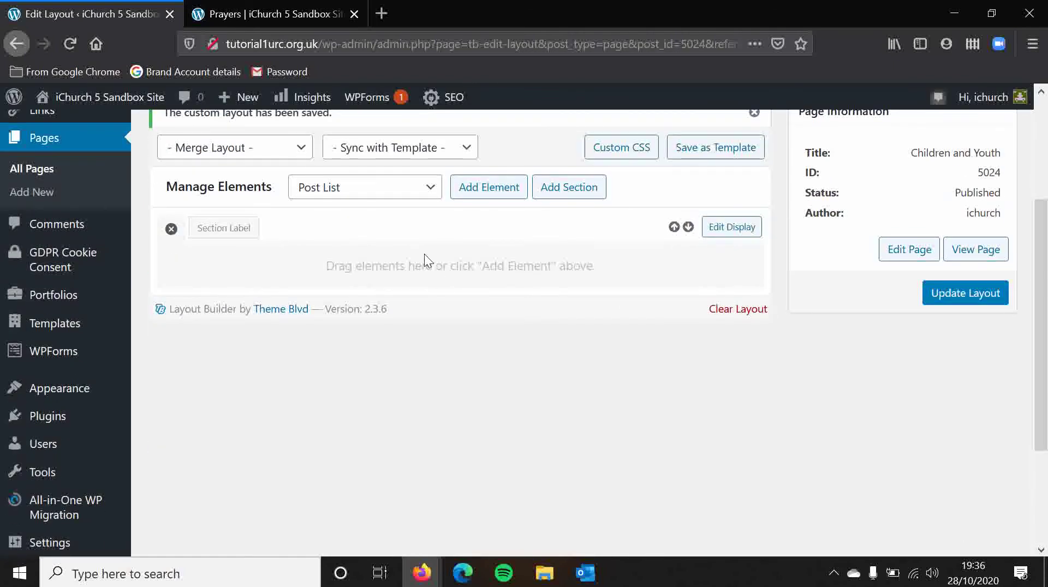
Add a Post Grid element to the empty section and open its configuration options
{"action": "left_click", "coordinate": [381, 197]}
{"action": "left_click", "coordinate": [400, 523]}
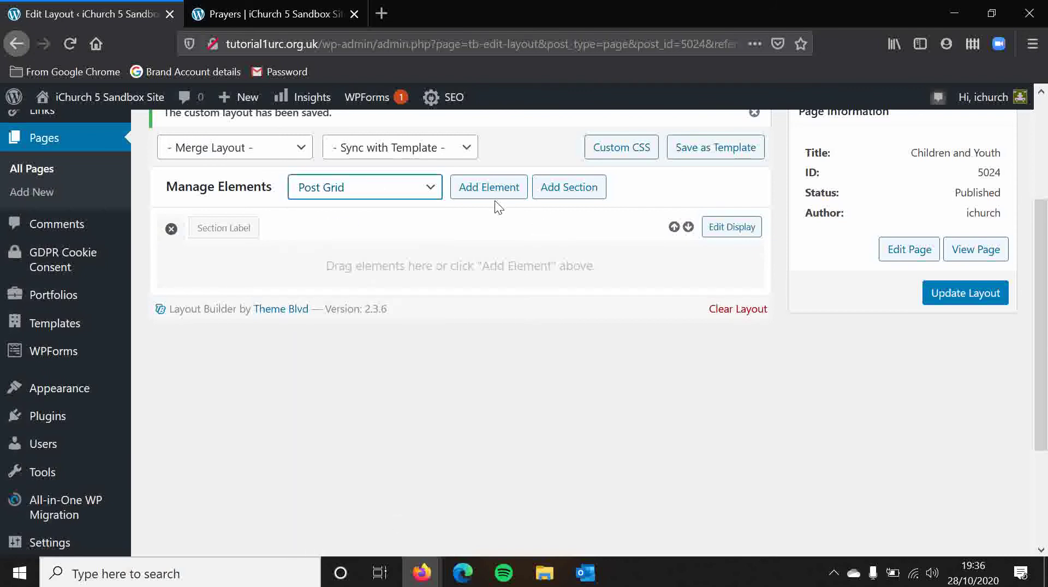
{"action": "left_click", "coordinate": [465, 189]}
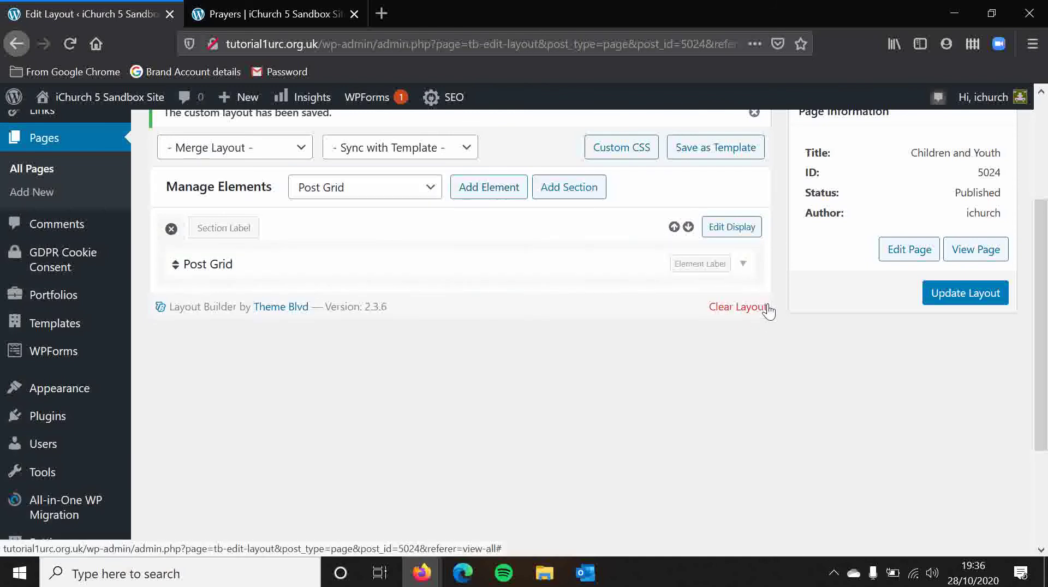
{"action": "left_click", "coordinate": [743, 267]}
{"action": "scroll", "coordinate": [375, 344], "scroll_direction": "down", "scroll_amount": 3}
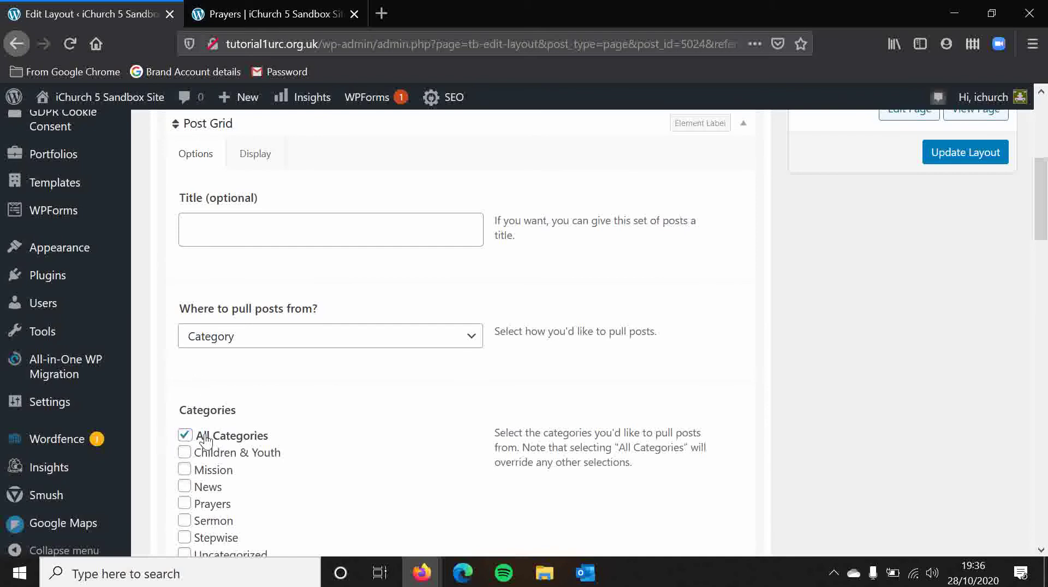
Review the Post Grid's category, order, offset, display, column and maximum-row options, keeping the Grid display with 3 columns and 3 rows
{"action": "scroll", "coordinate": [187, 436], "scroll_direction": "down", "scroll_amount": 5}
{"action": "scroll", "coordinate": [182, 425], "scroll_direction": "down", "scroll_amount": 5}
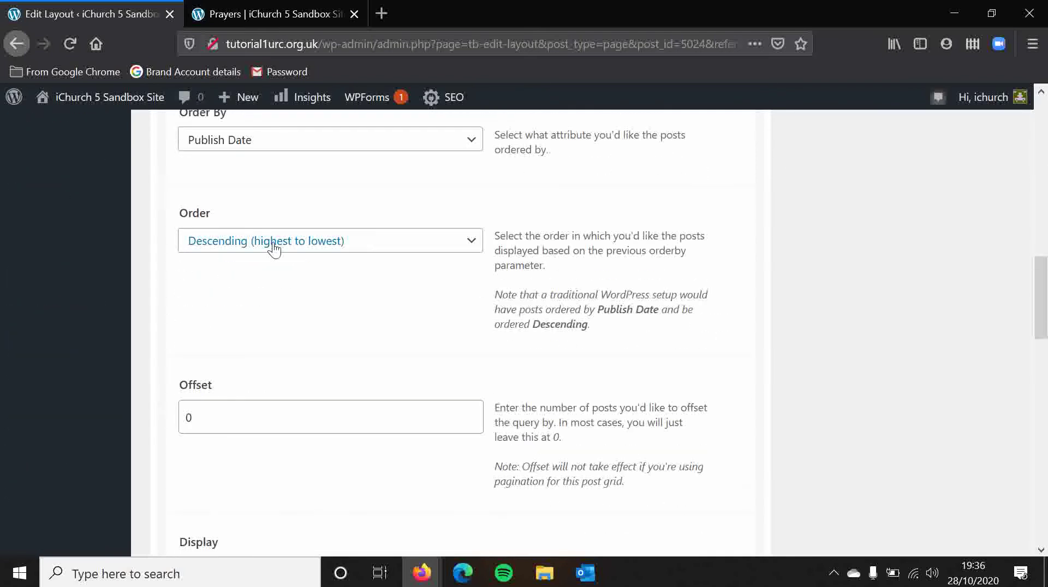
{"action": "scroll", "coordinate": [273, 246], "scroll_direction": "down", "scroll_amount": 3}
{"action": "scroll", "coordinate": [274, 242], "scroll_direction": "up", "scroll_amount": 5}
{"action": "scroll", "coordinate": [273, 241], "scroll_direction": "down", "scroll_amount": 8}
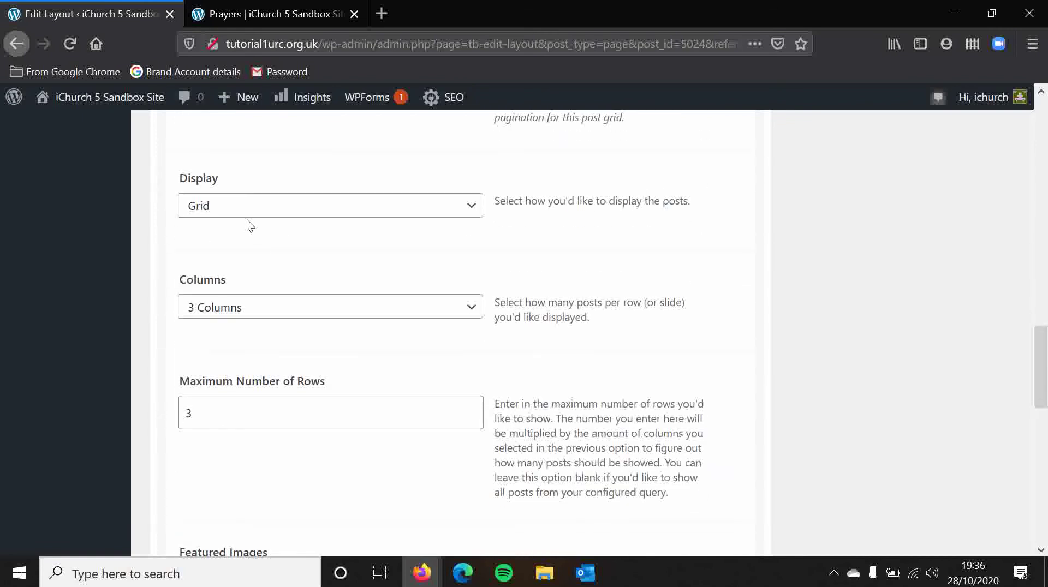
{"action": "left_click", "coordinate": [260, 307]}
{"action": "left_click", "coordinate": [258, 308]}
{"action": "scroll", "coordinate": [250, 266], "scroll_direction": "down", "scroll_amount": 3}
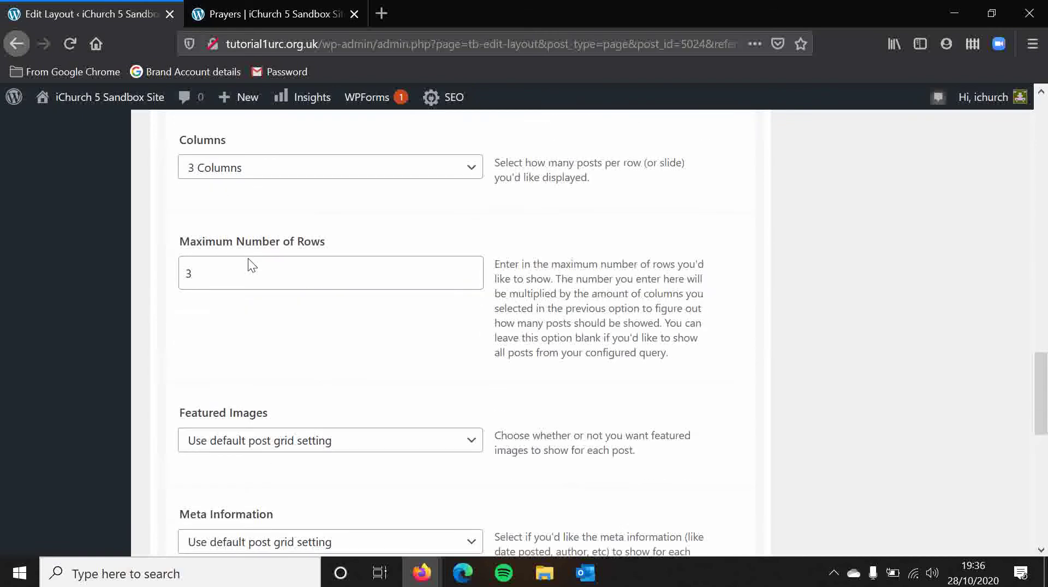
{"action": "left_click", "coordinate": [325, 253]}
{"action": "left_click", "coordinate": [400, 285]}
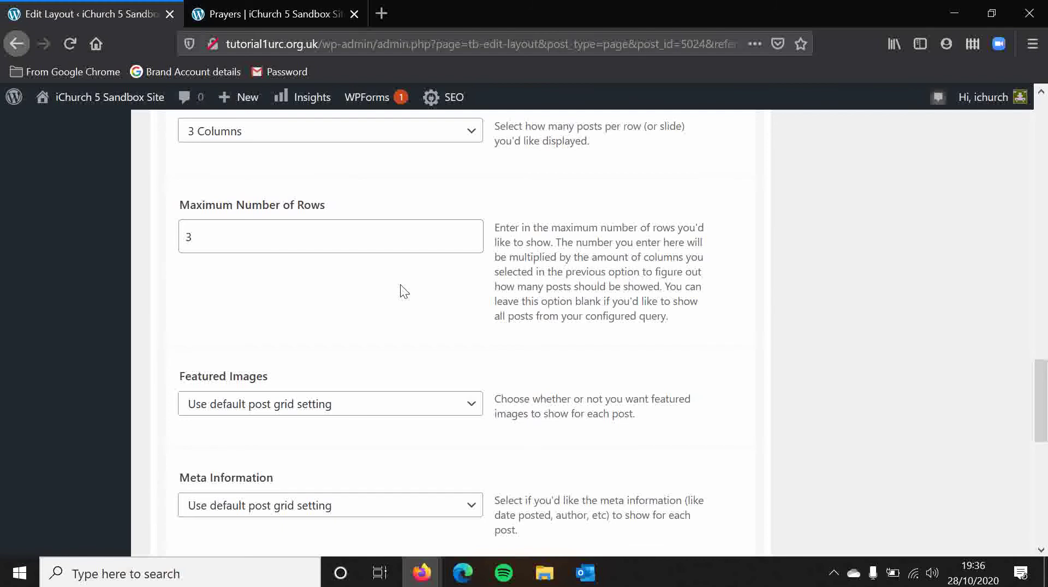
Review the Post Grid's display settings for padding, popout, background, suck up/down, responsive visibility and CSS classes, and collapse the element
{"action": "scroll", "coordinate": [400, 285], "scroll_direction": "up", "scroll_amount": 6}
{"action": "scroll", "coordinate": [541, 410], "scroll_direction": "up", "scroll_amount": 15}
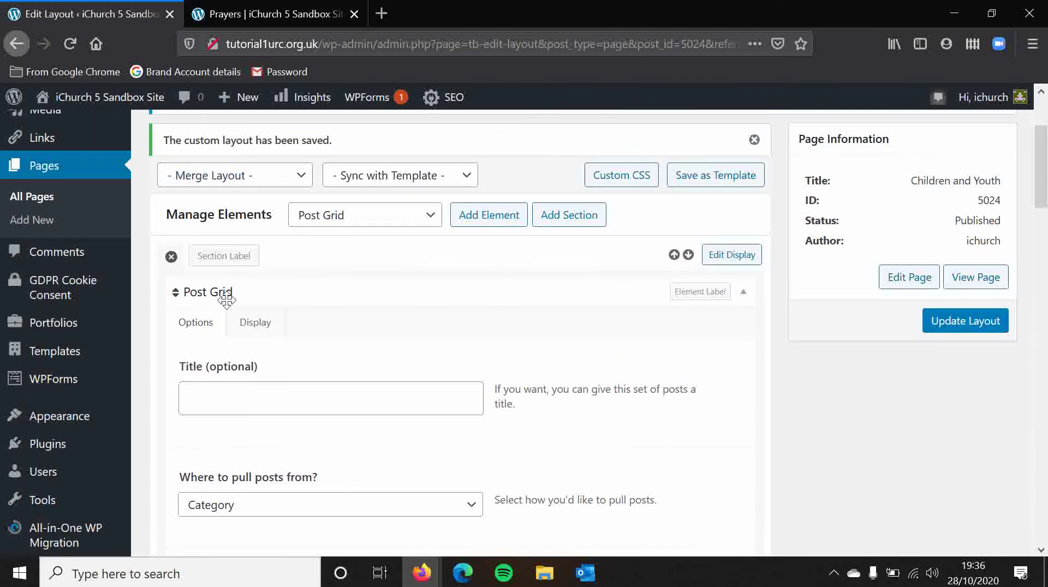
{"action": "left_click", "coordinate": [252, 321]}
{"action": "scroll", "coordinate": [406, 303], "scroll_direction": "down", "scroll_amount": 2}
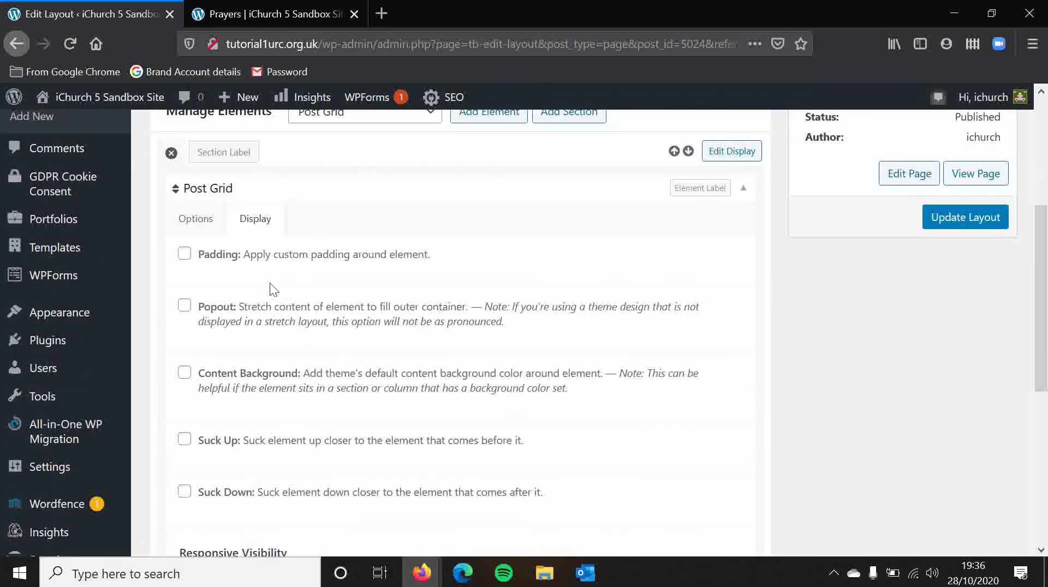
{"action": "scroll", "coordinate": [298, 339], "scroll_direction": "down", "scroll_amount": 5}
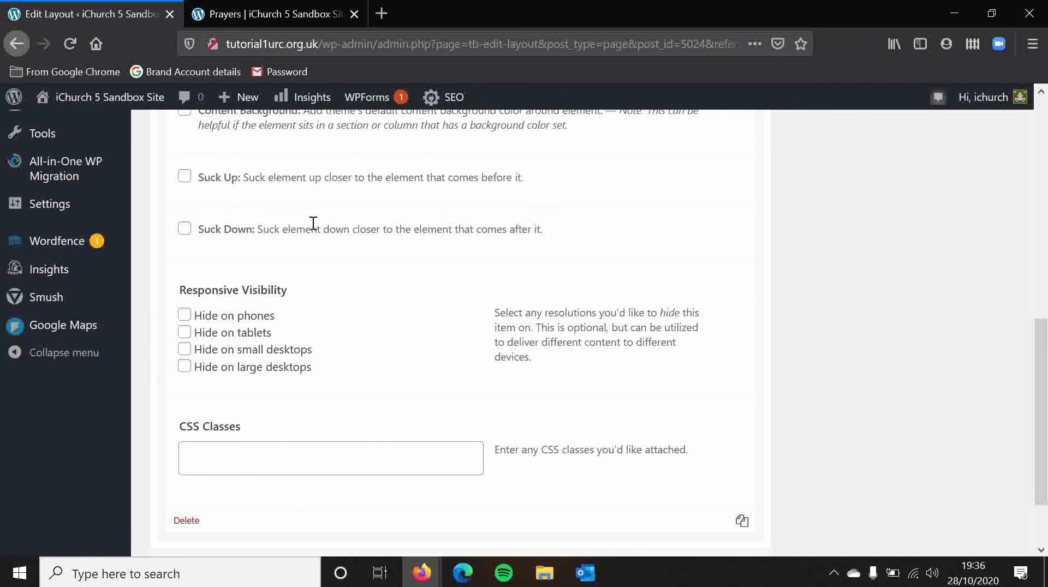
{"action": "scroll", "coordinate": [315, 226], "scroll_direction": "up", "scroll_amount": 3}
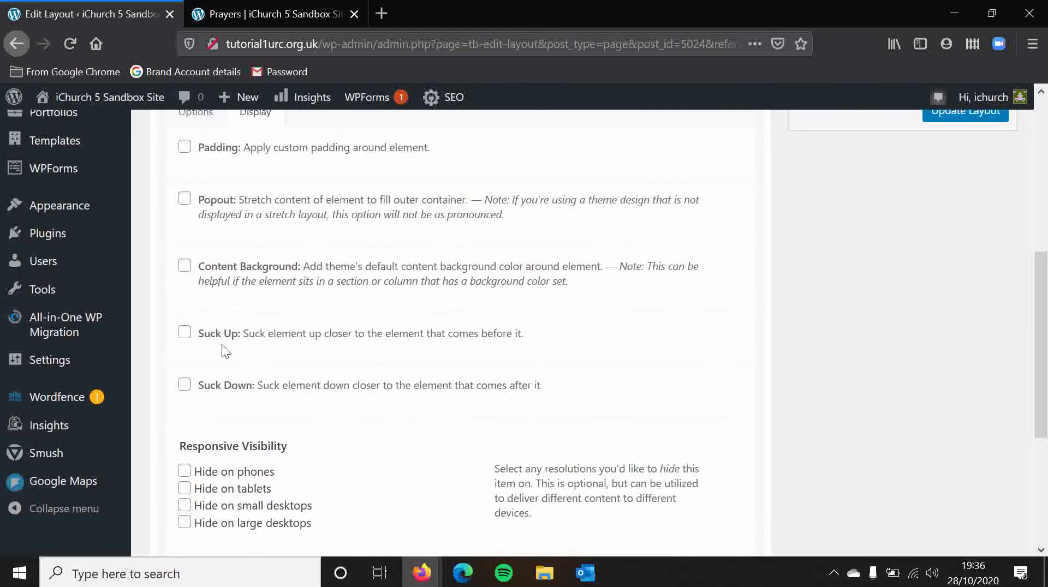
{"action": "left_click_drag", "start_coordinate": [225, 352], "coordinate": [319, 334]}
{"action": "left_click", "coordinate": [317, 334]}
{"action": "scroll", "coordinate": [867, 324], "scroll_direction": "up", "scroll_amount": 3}
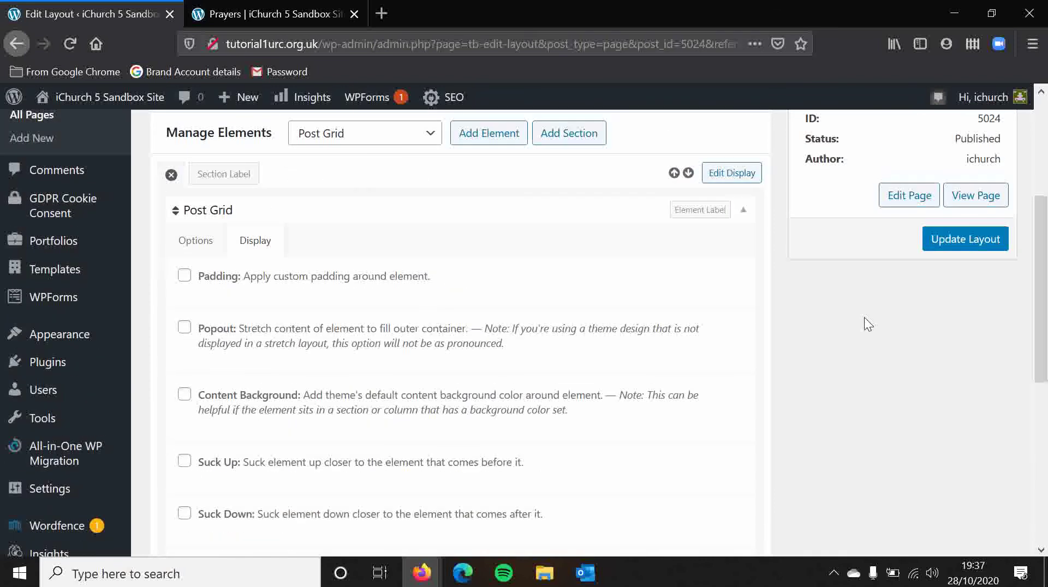
{"action": "left_click", "coordinate": [743, 210]}
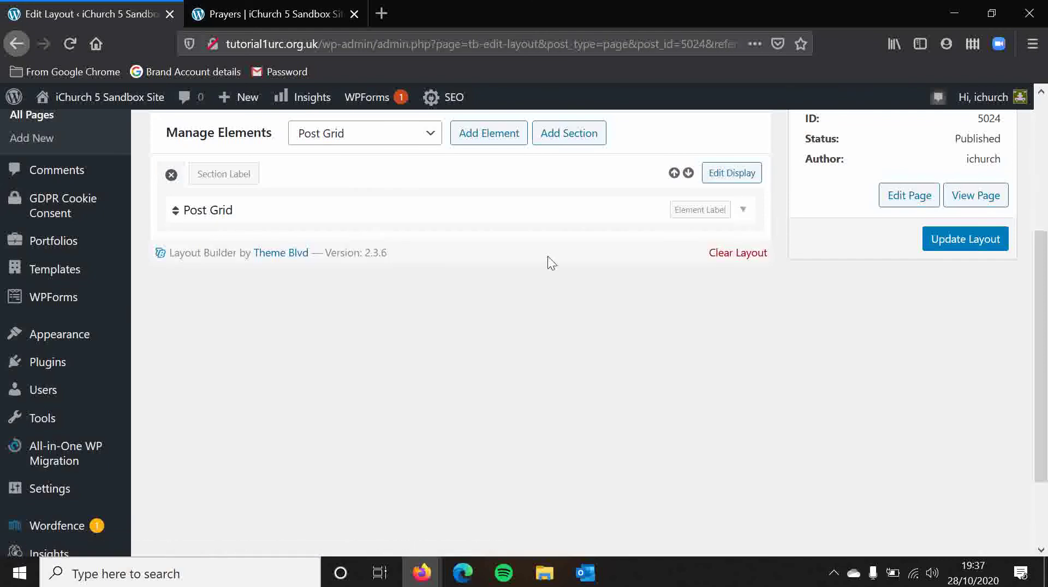
Label the Post Grid element "Children's + Youth Posts"
{"action": "scroll", "coordinate": [532, 273], "scroll_direction": "up", "scroll_amount": 3}
{"action": "scroll", "coordinate": [528, 275], "scroll_direction": "up", "scroll_amount": 1}
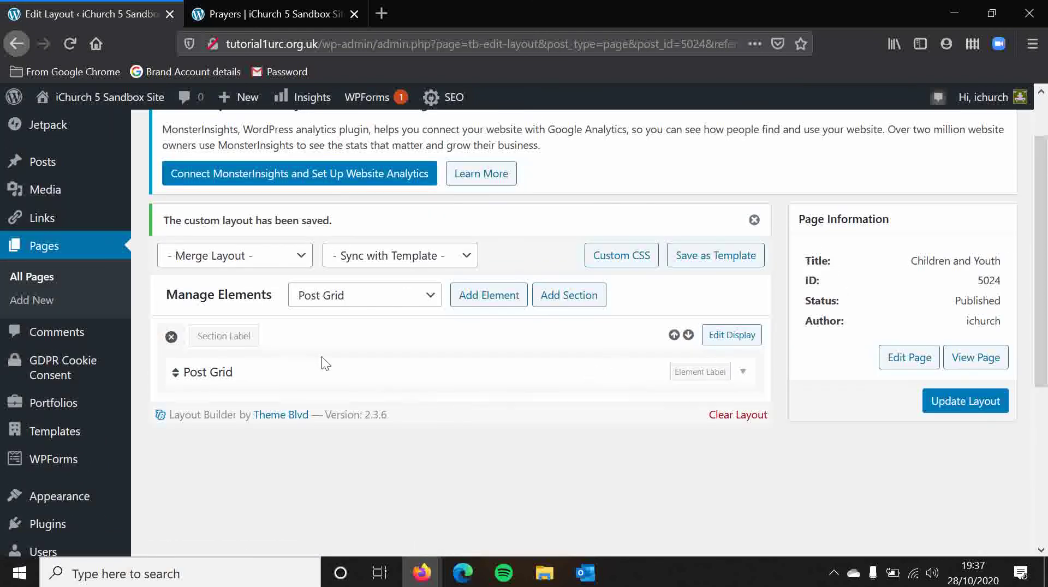
{"action": "left_click", "coordinate": [706, 374]}
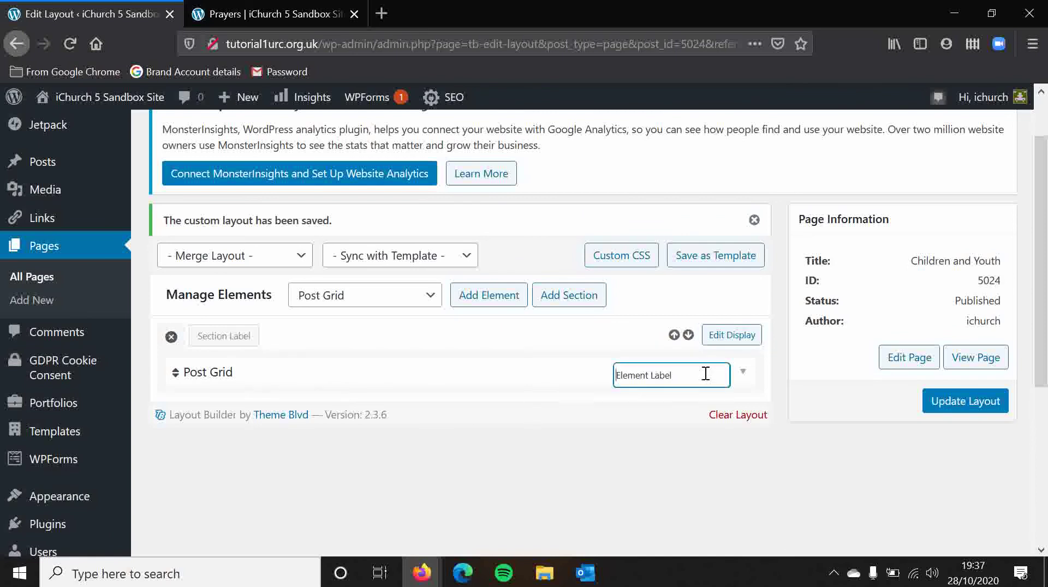
{"action": "left_click_drag", "start_coordinate": [698, 376], "coordinate": [456, 380]}
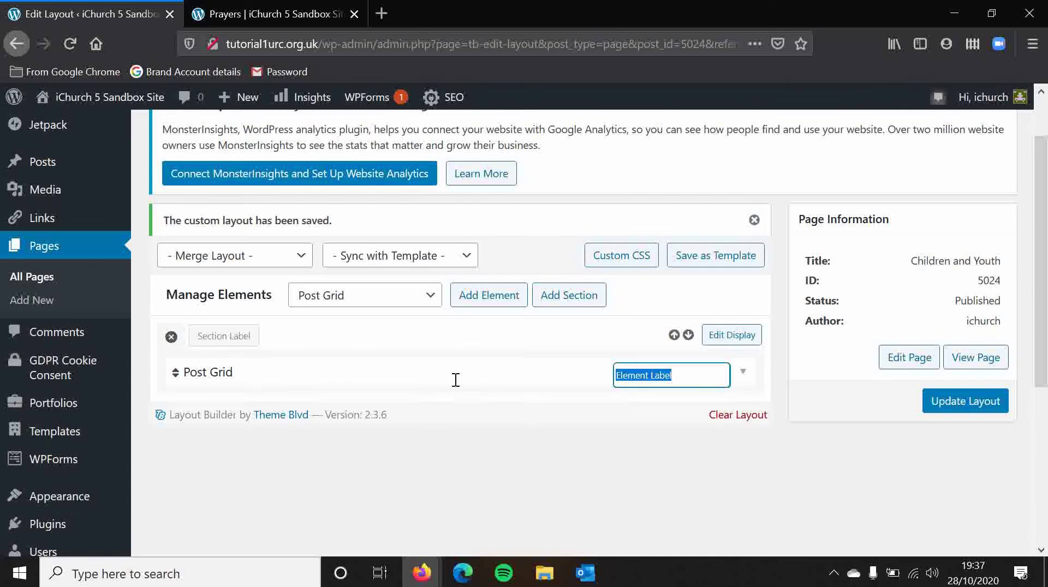
{"action": "type", "text": "Children's + Youth Posts"}
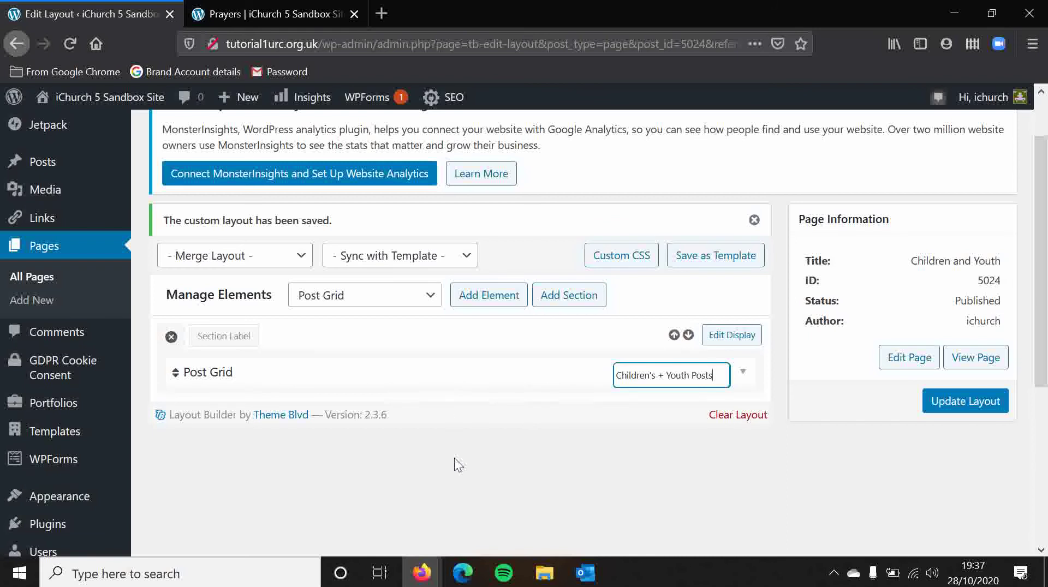
{"action": "left_click", "coordinate": [454, 458]}
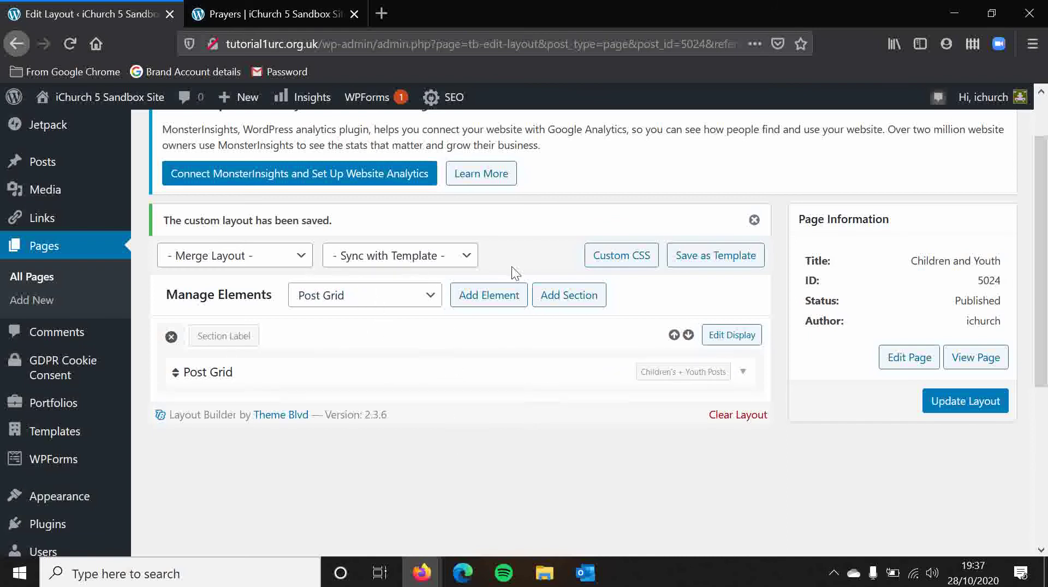
Add a second Post Grid element to the section and label it "Sermons Posts"
{"action": "left_click", "coordinate": [489, 296]}
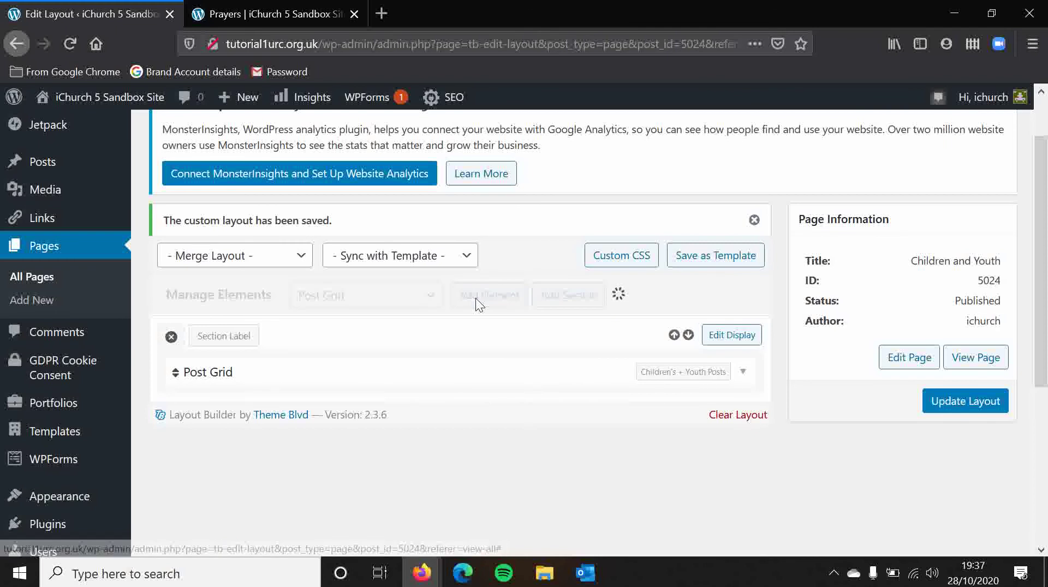
{"action": "left_click", "coordinate": [709, 409]}
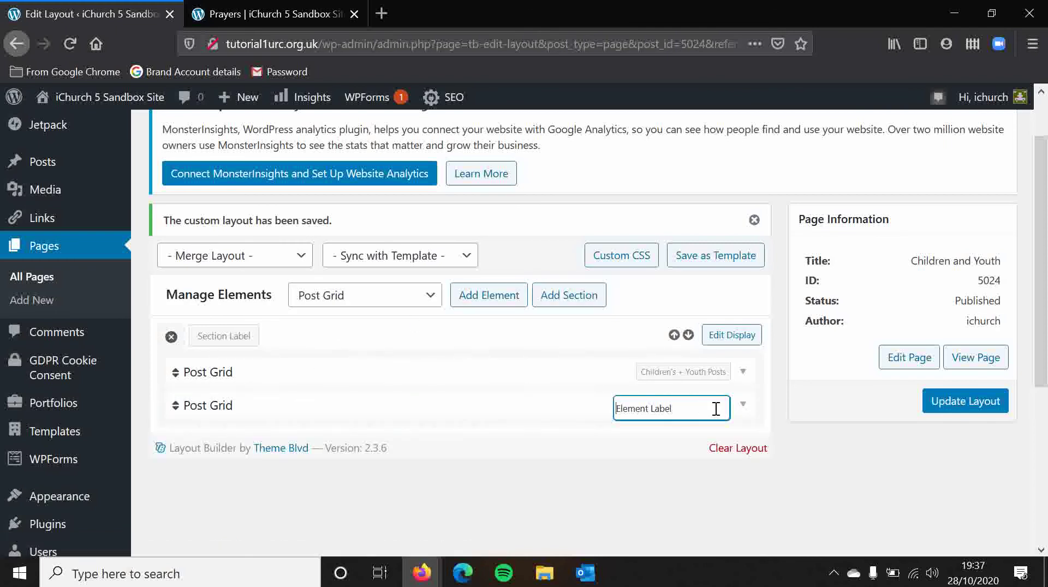
{"action": "triple_click", "coordinate": [699, 408]}
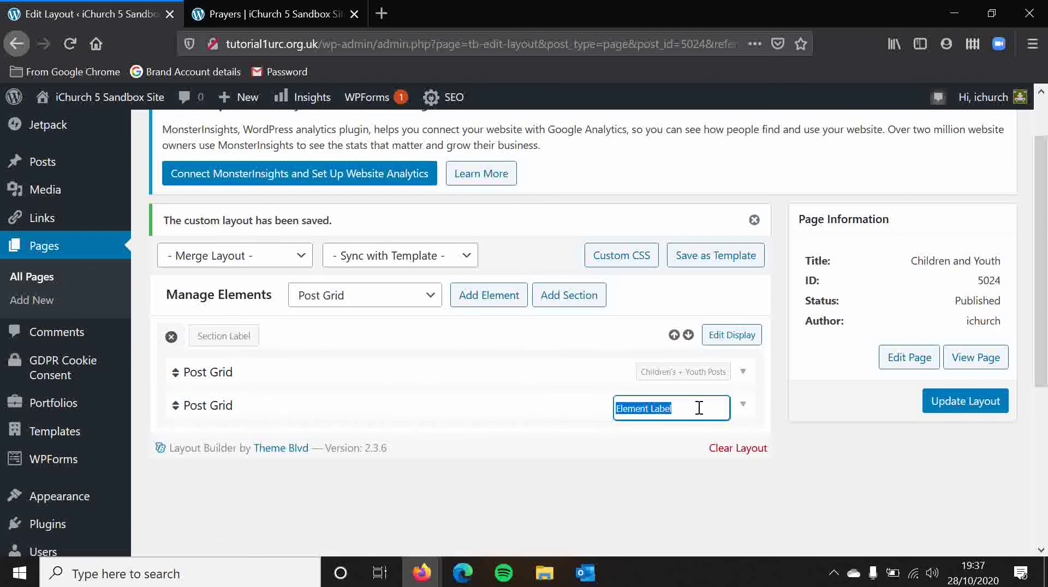
{"action": "type", "text": "Sermons Posts"}
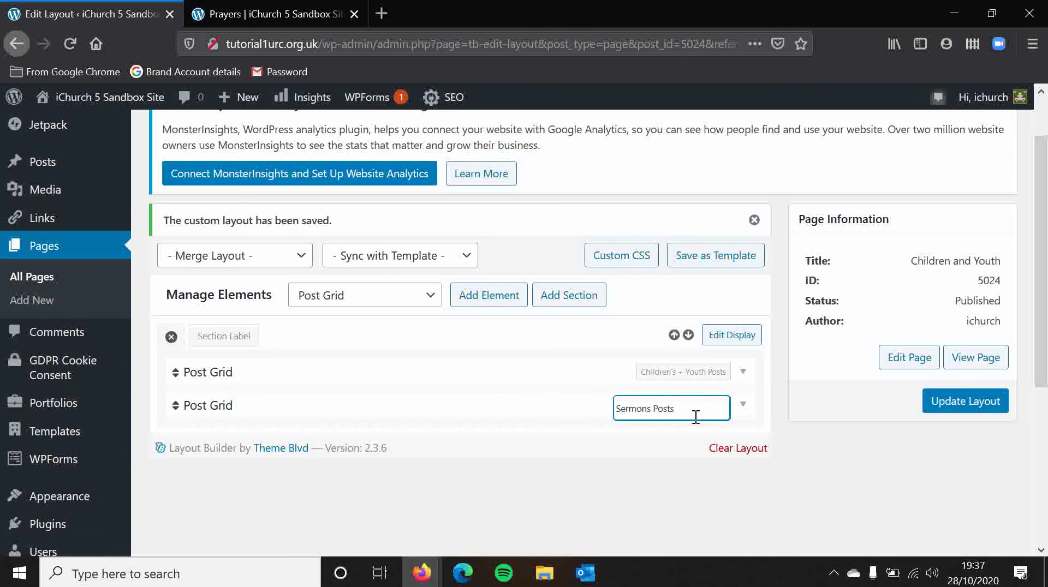
{"action": "left_click", "coordinate": [677, 495]}
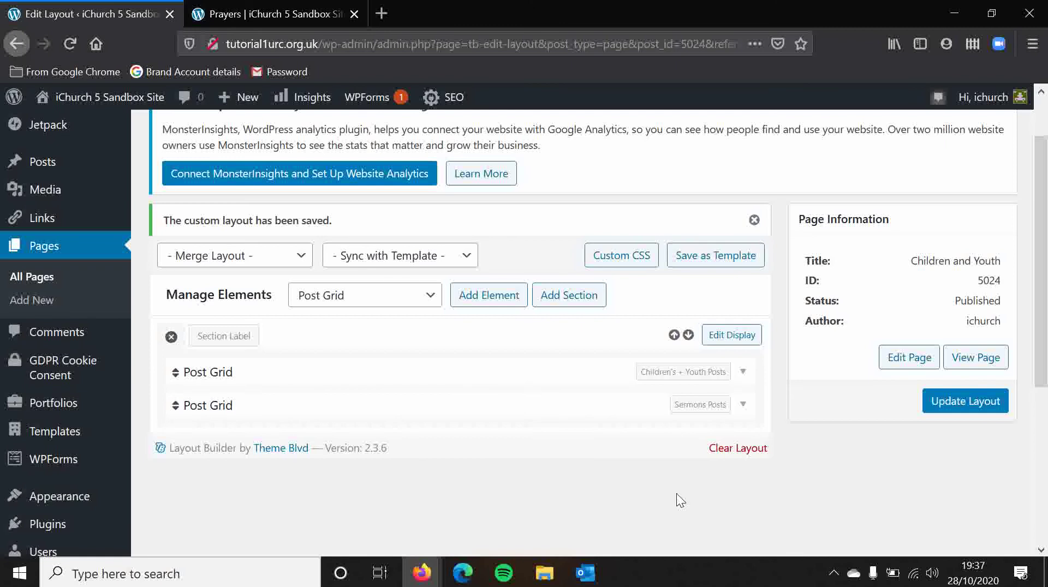
Look over the Sermons Posts grid's options, collapse it, and save the Children and Youth layout
{"action": "left_click", "coordinate": [745, 405]}
{"action": "scroll", "coordinate": [361, 351], "scroll_direction": "down", "scroll_amount": 3}
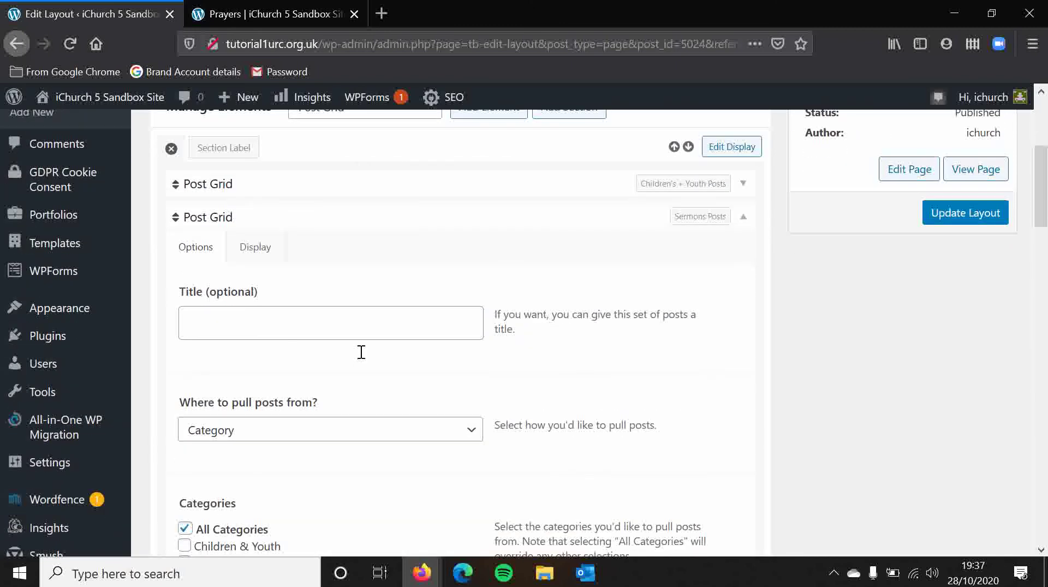
{"action": "left_click", "coordinate": [741, 218]}
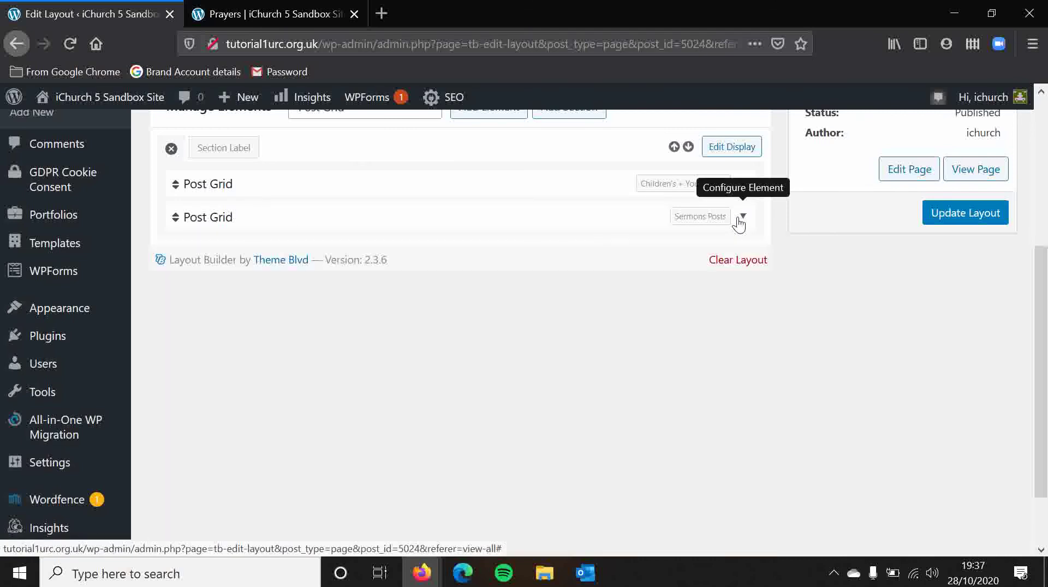
{"action": "left_click", "coordinate": [965, 213]}
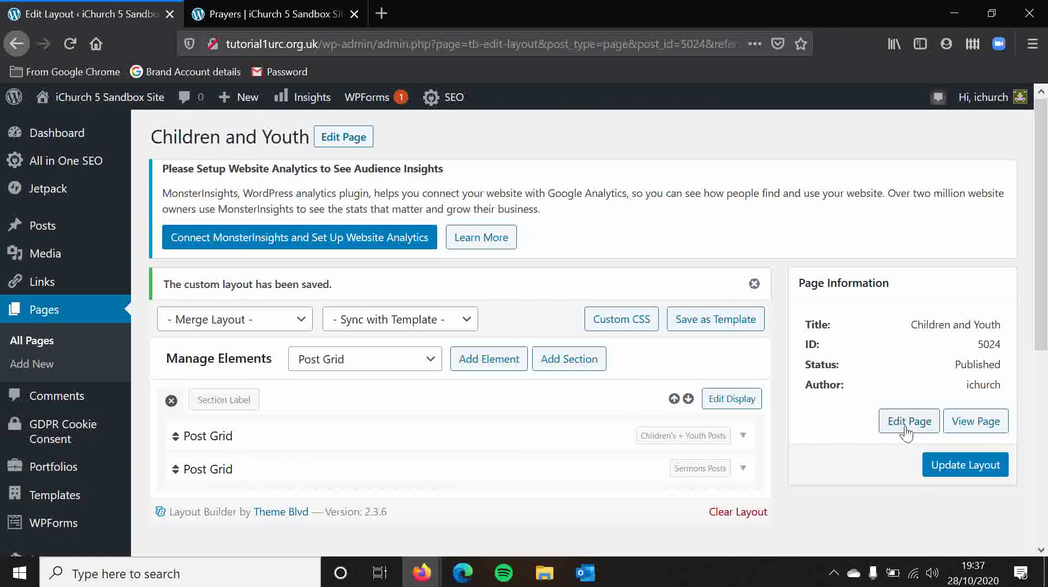
{"action": "left_click", "coordinate": [938, 465]}
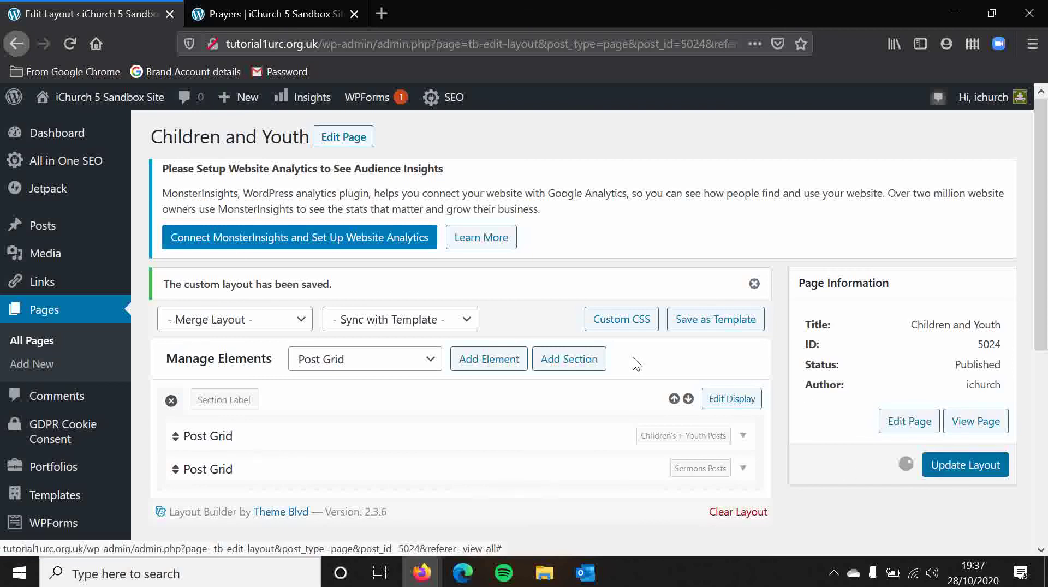
Examine the list of all pages for the custom layout actions offered under each page title
{"action": "left_click", "coordinate": [80, 317]}
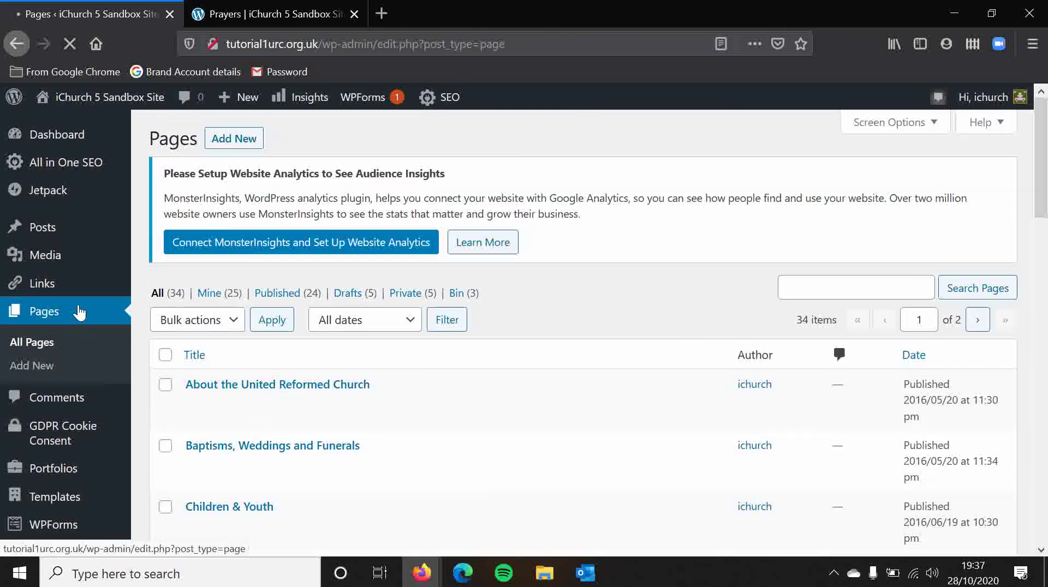
{"action": "scroll", "coordinate": [436, 316], "scroll_direction": "down", "scroll_amount": 3}
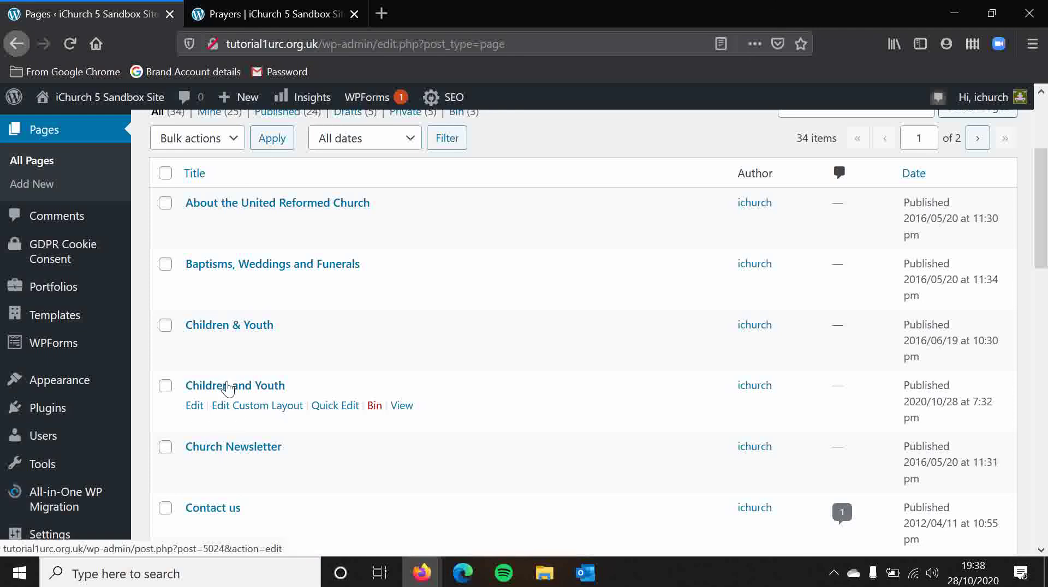
{"action": "scroll", "coordinate": [465, 402], "scroll_direction": "down", "scroll_amount": 3}
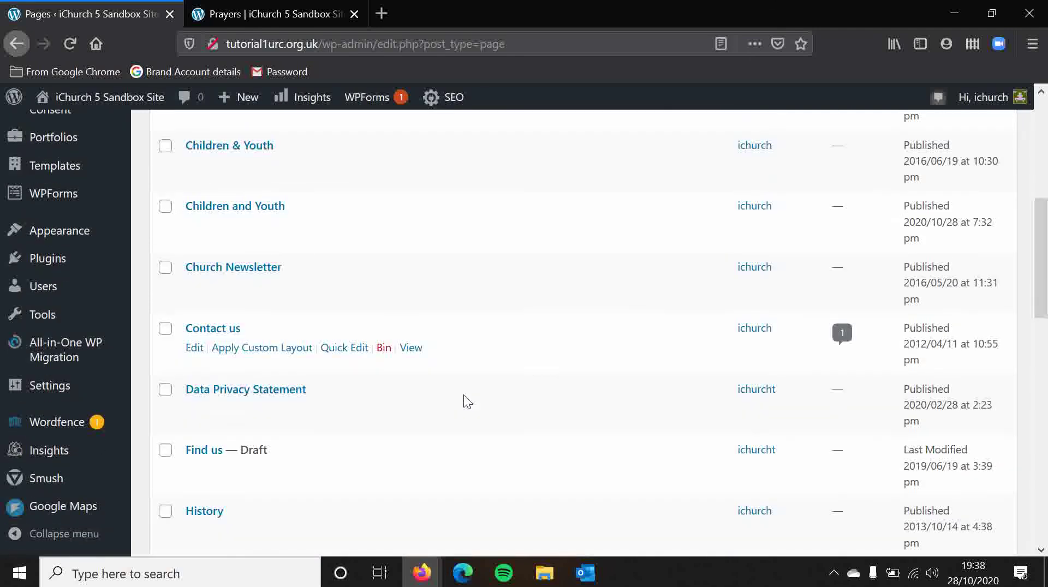
{"action": "scroll", "coordinate": [466, 402], "scroll_direction": "down", "scroll_amount": 3}
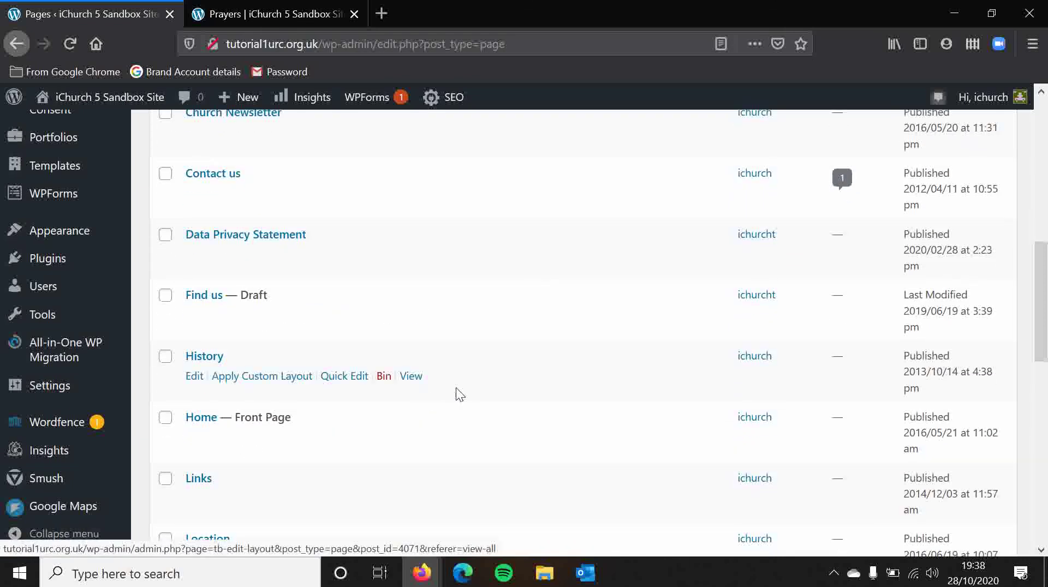
{"action": "scroll", "coordinate": [538, 348], "scroll_direction": "up", "scroll_amount": 6}
{"action": "scroll", "coordinate": [541, 348], "scroll_direction": "up", "scroll_amount": 3}
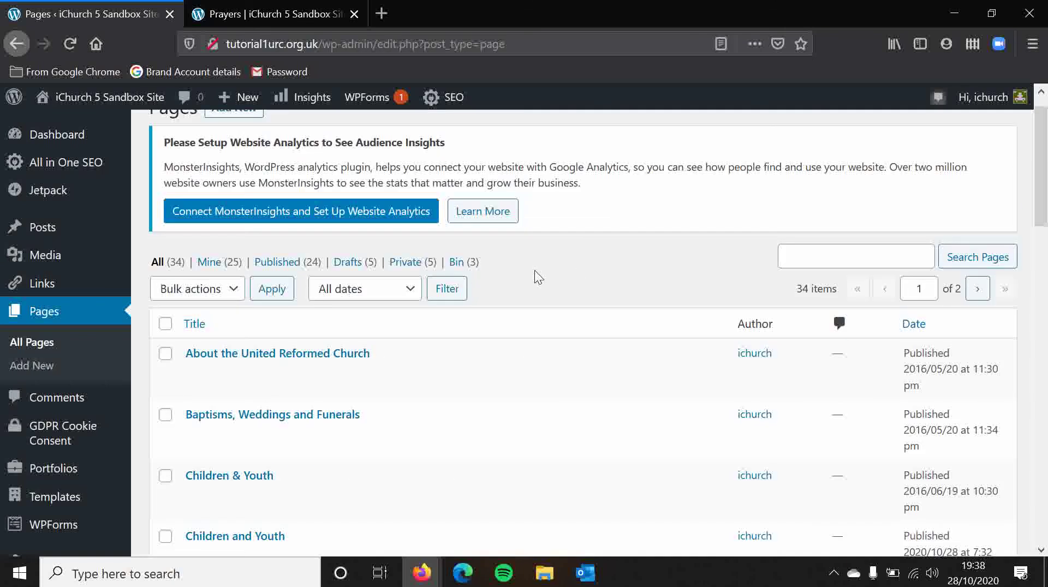
{"action": "mouse_move", "coordinate": [273, 388]}
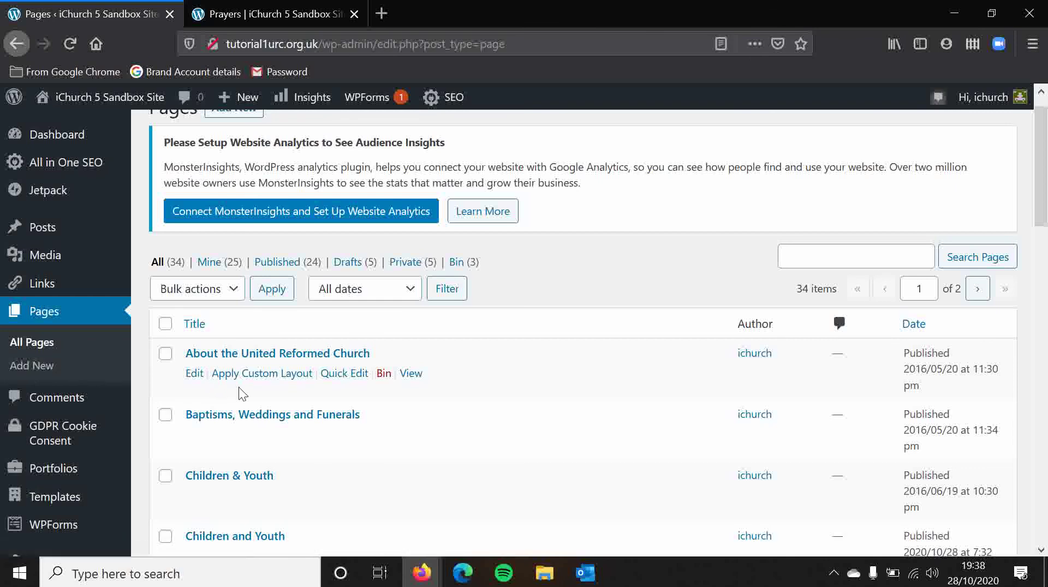
{"action": "scroll", "coordinate": [596, 289], "scroll_direction": "down", "scroll_amount": 4}
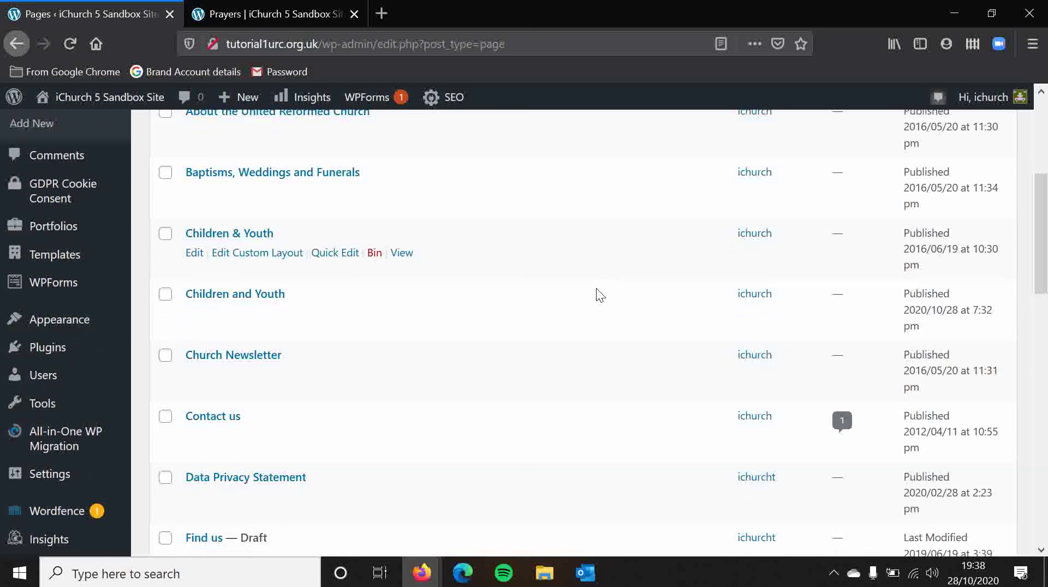
Open the custom layout of the Children and Youth page and clear the entire layout, confirming the removal
{"action": "left_click", "coordinate": [254, 316]}
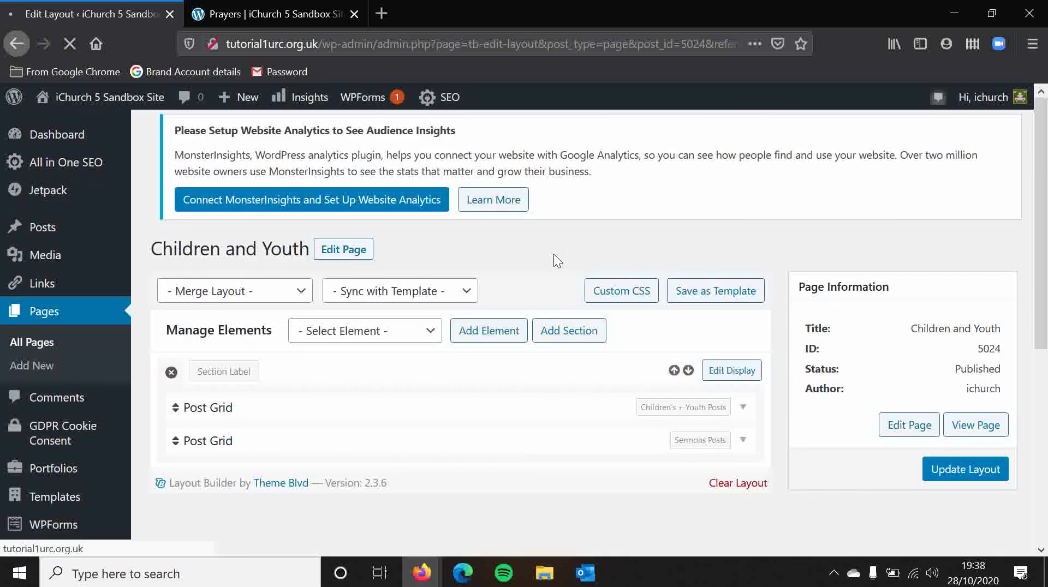
{"action": "scroll", "coordinate": [563, 264], "scroll_direction": "down", "scroll_amount": 3}
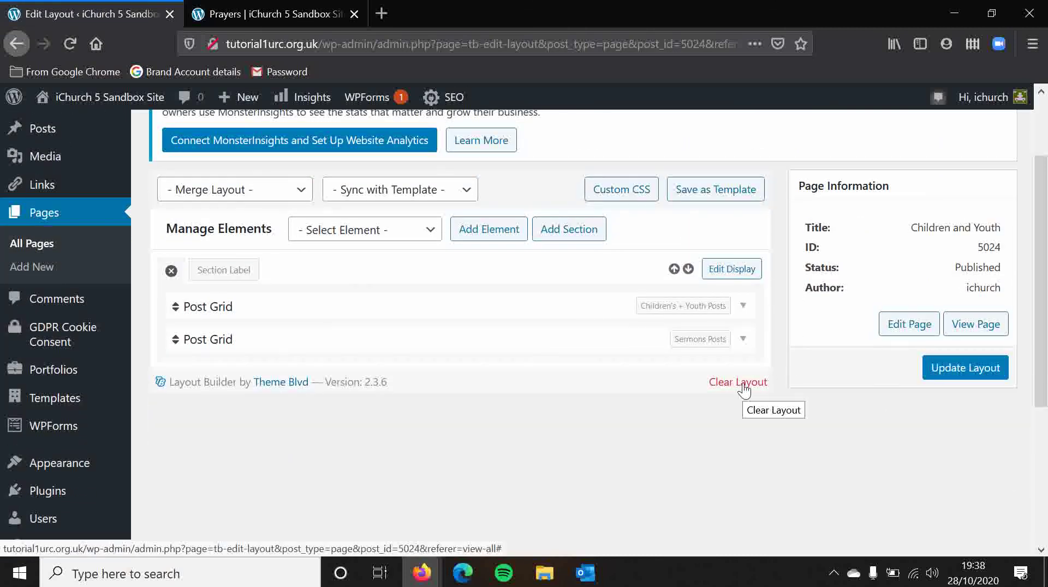
{"action": "left_click", "coordinate": [745, 387]}
{"action": "left_click", "coordinate": [490, 264]}
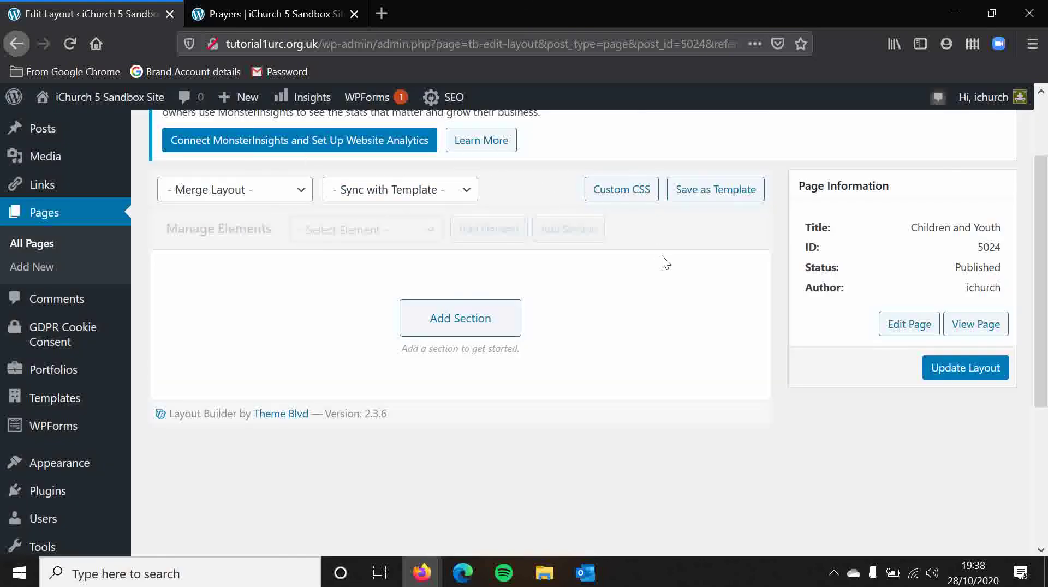
{"action": "scroll", "coordinate": [659, 392], "scroll_direction": "up", "scroll_amount": 2}
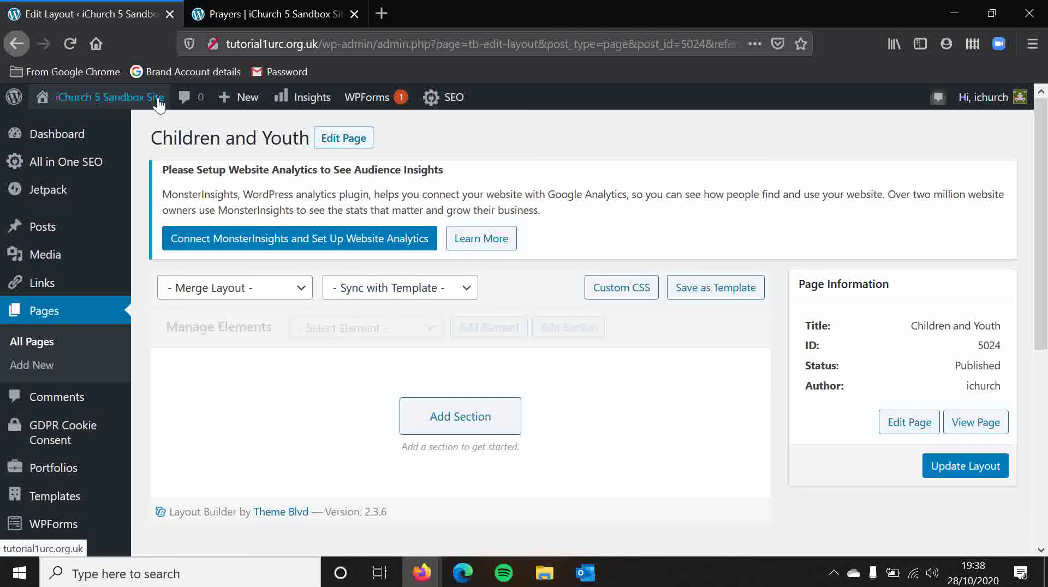
Return to the list of pages and use Quick Edit to set the Children and Youth page's template to Default template, saving the change
{"action": "left_click", "coordinate": [16, 44]}
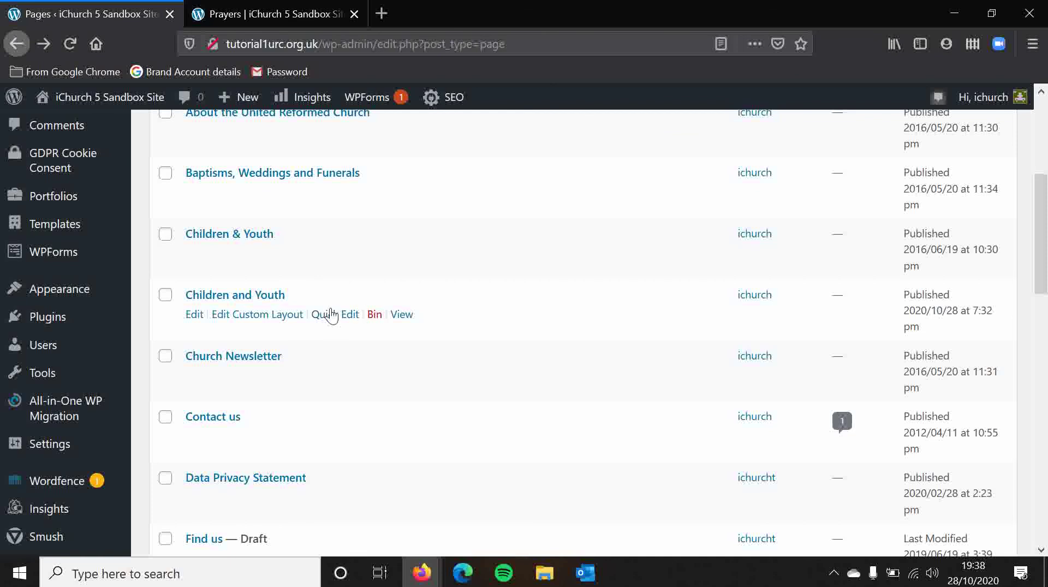
{"action": "left_click", "coordinate": [336, 315]}
{"action": "left_click", "coordinate": [709, 374]}
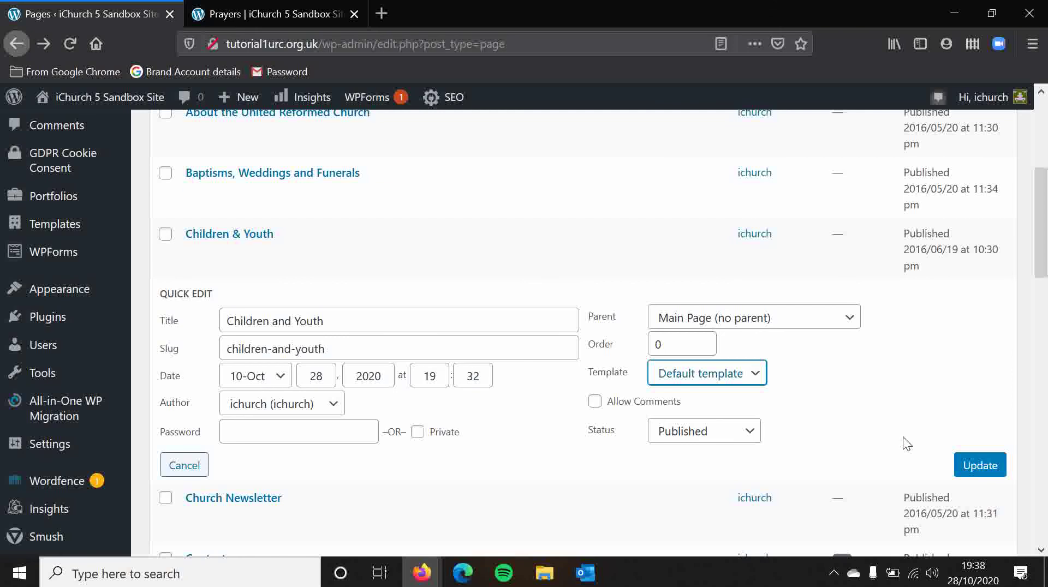
{"action": "left_click", "coordinate": [979, 464]}
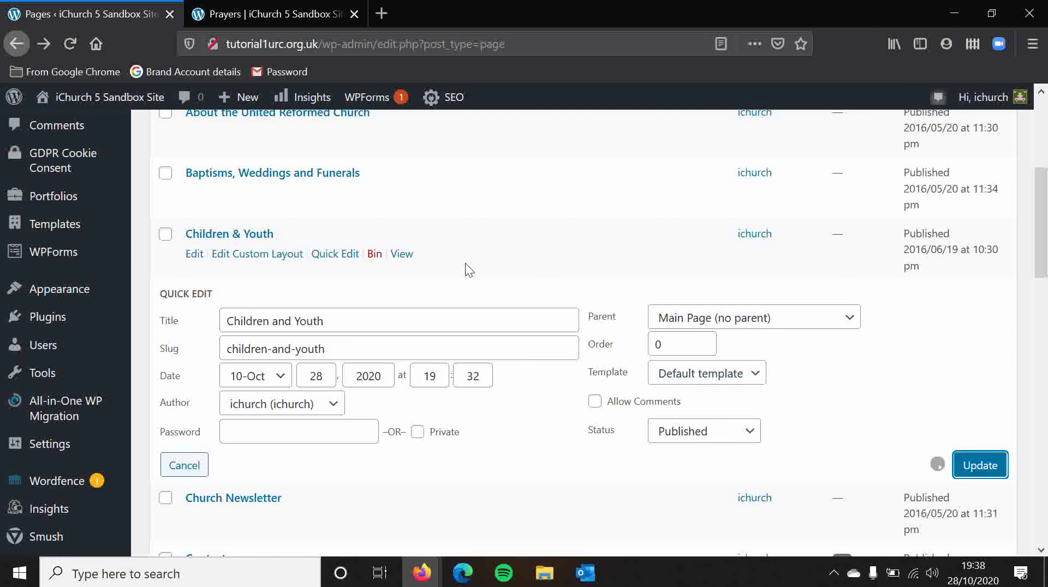
Look at the template in the Quick Edit settings of About the United Reformed Church, and open the Children and Youth page for editing
{"action": "scroll", "coordinate": [453, 304], "scroll_direction": "up", "scroll_amount": 1}
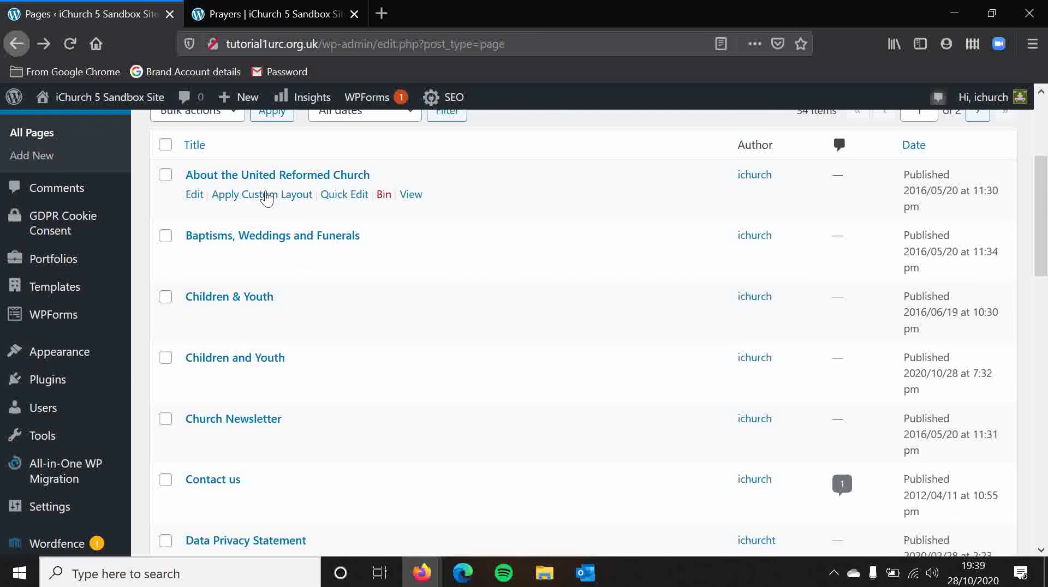
{"action": "left_click", "coordinate": [356, 195]}
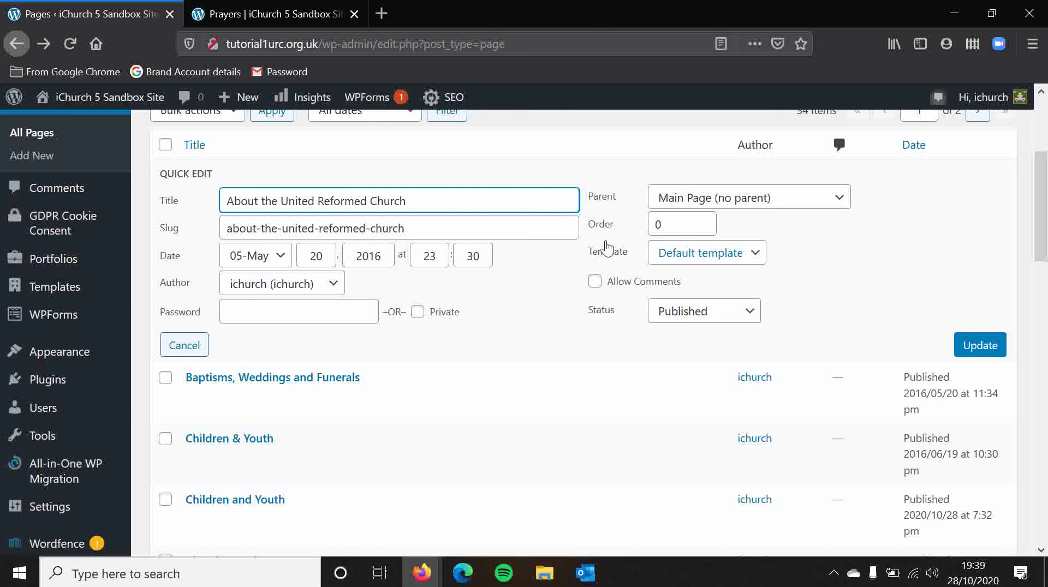
{"action": "scroll", "coordinate": [240, 354], "scroll_direction": "down", "scroll_amount": 3}
{"action": "left_click", "coordinate": [248, 340]}
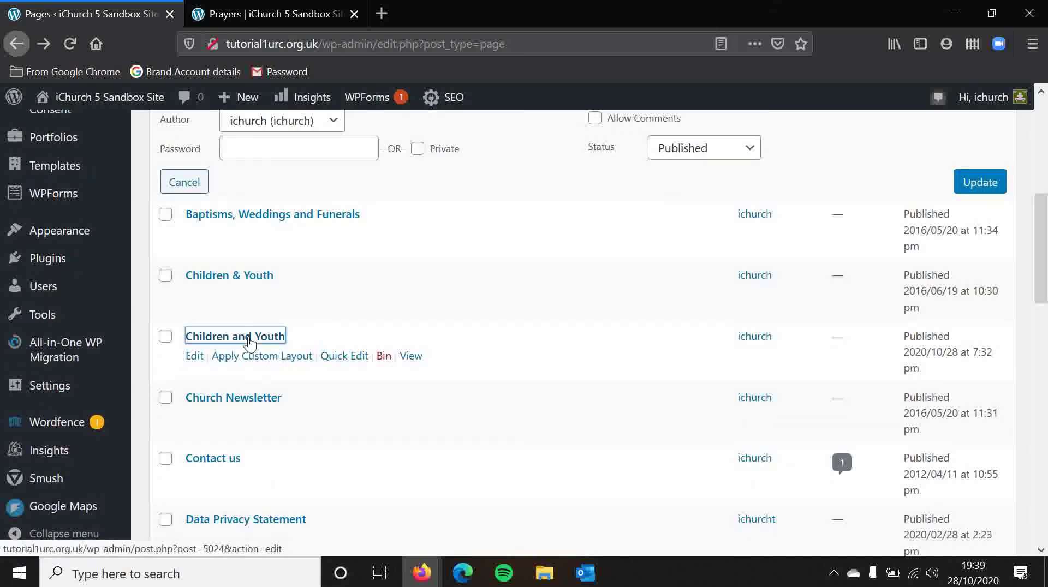